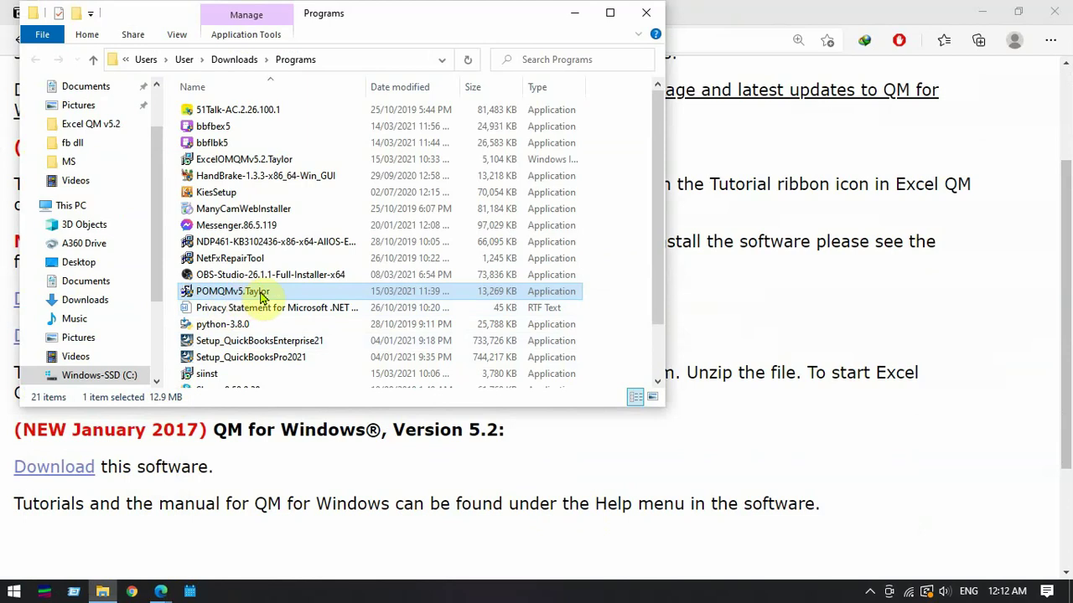
Step: Launch POM-QM for Windows 5 and start a new data set in the Linear Programming module
left_click(316, 471)
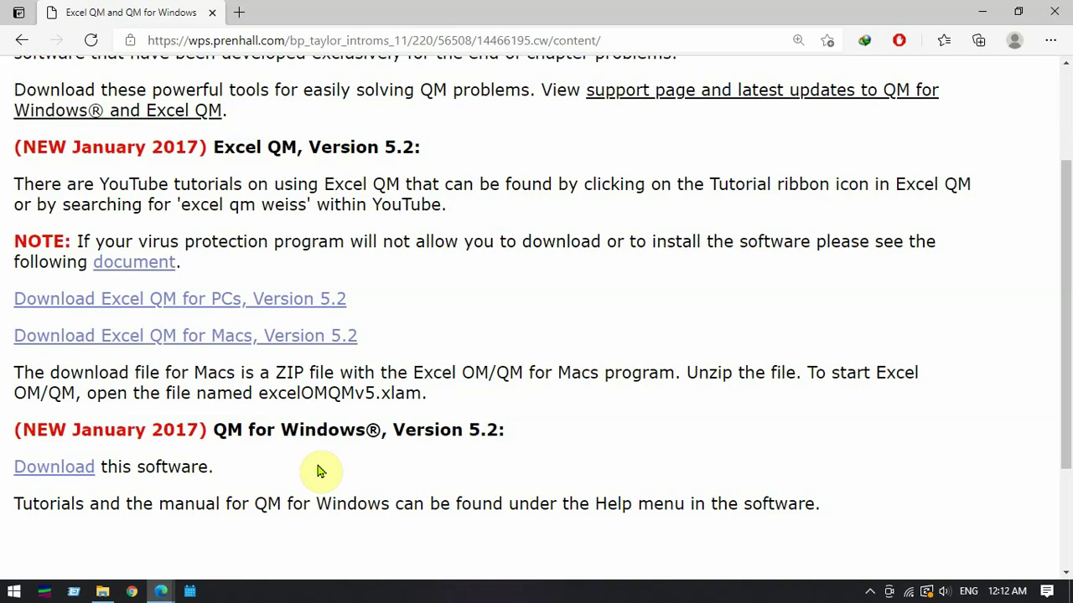
left_click(14, 591)
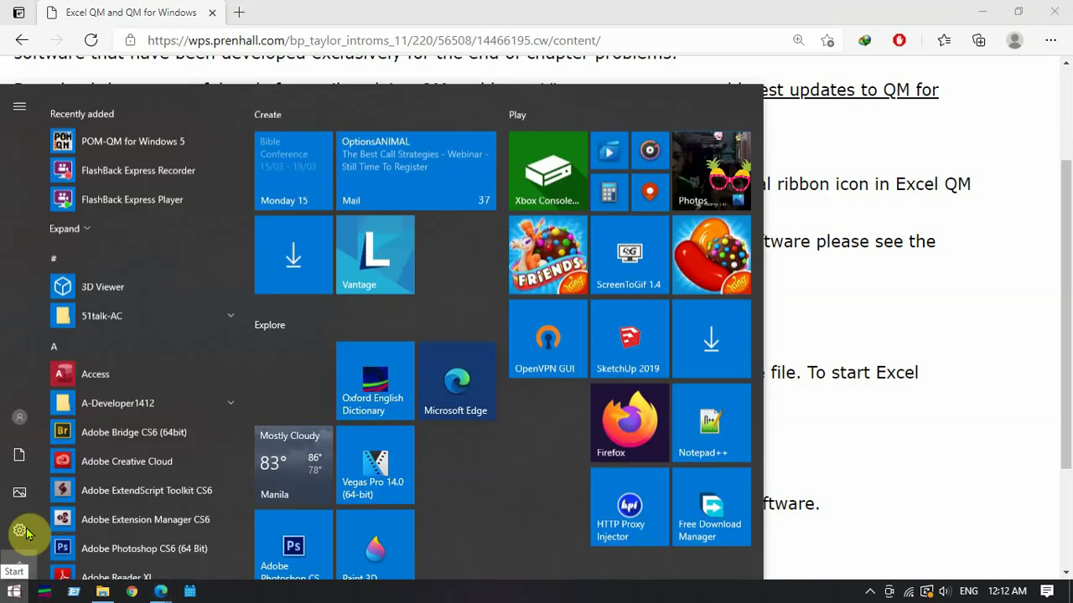
left_click(139, 130)
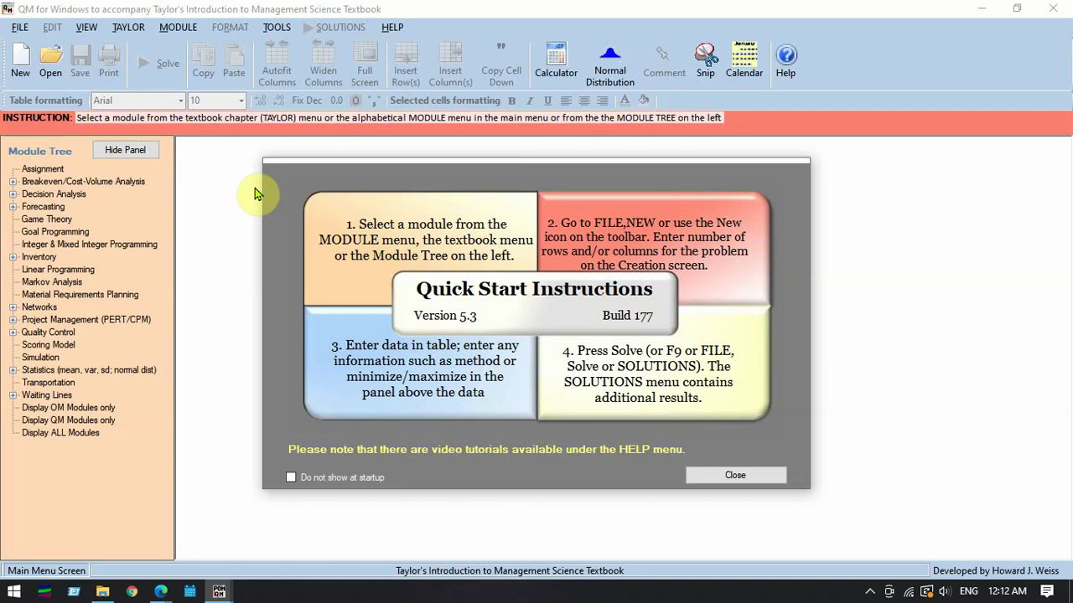
double_click(84, 270)
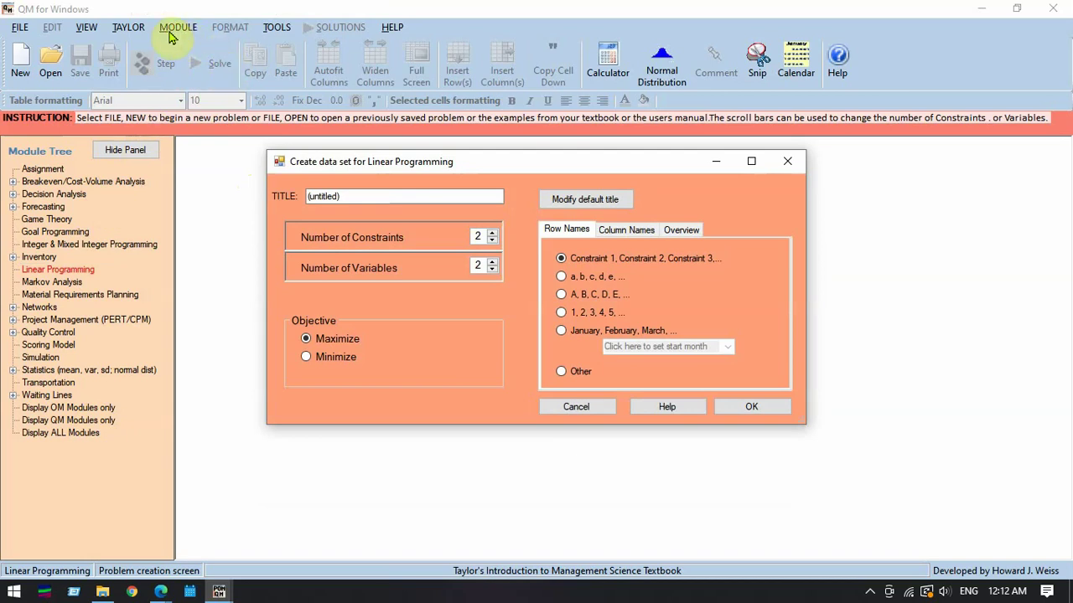
Step: Title the data set "Beaver Creek Pottery Company", taking the name from the product mix problem in the presentation
left_click(364, 196)
left_click(356, 197)
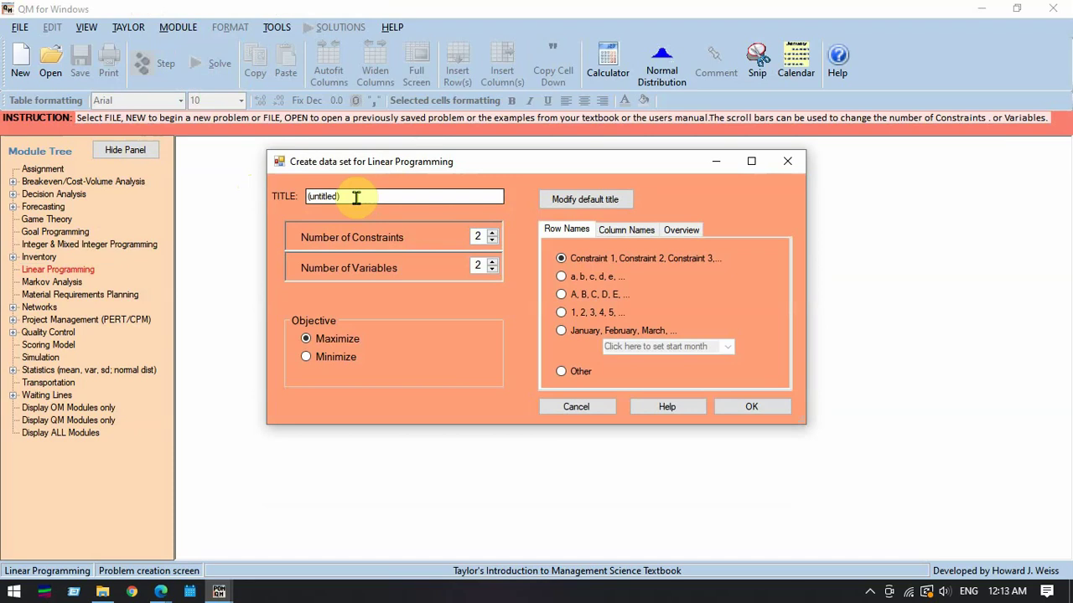
left_click_drag(357, 197, 293, 196)
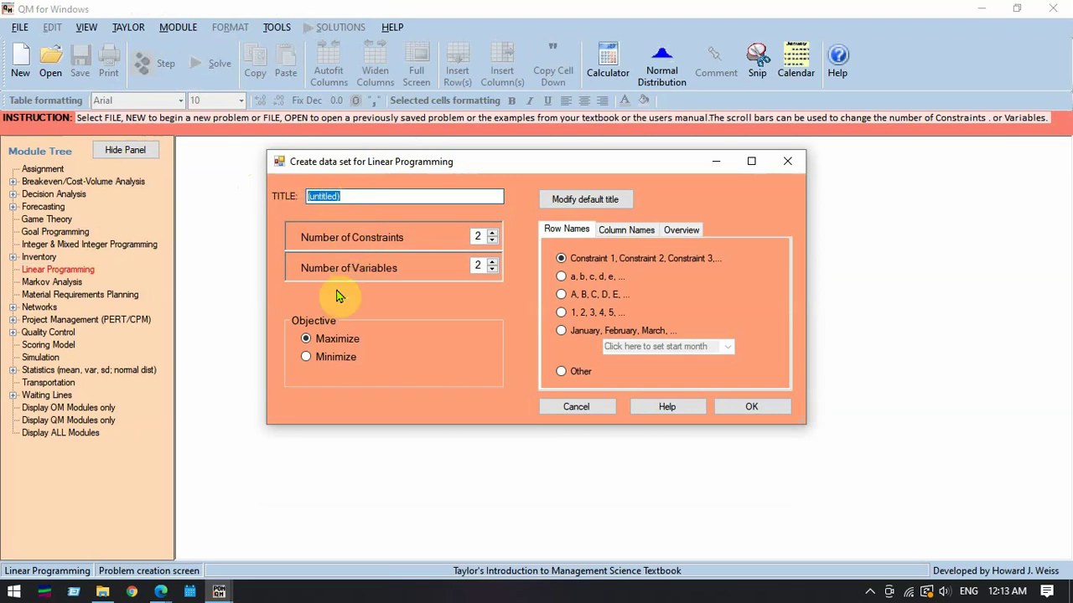
mouse_move(160, 592)
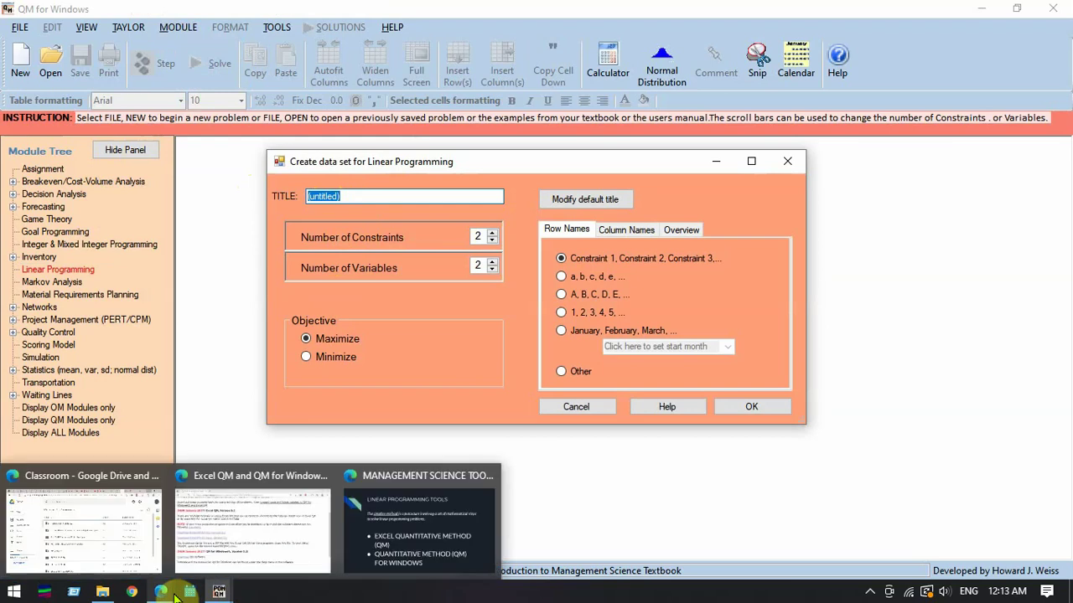
left_click(400, 551)
left_click(608, 377)
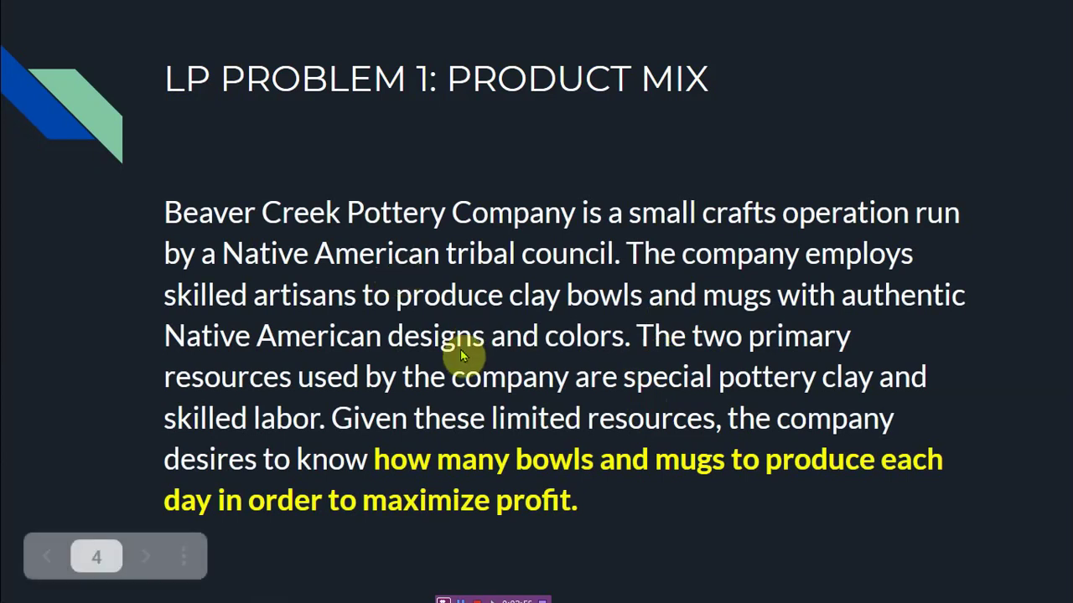
key("alt+Tab")
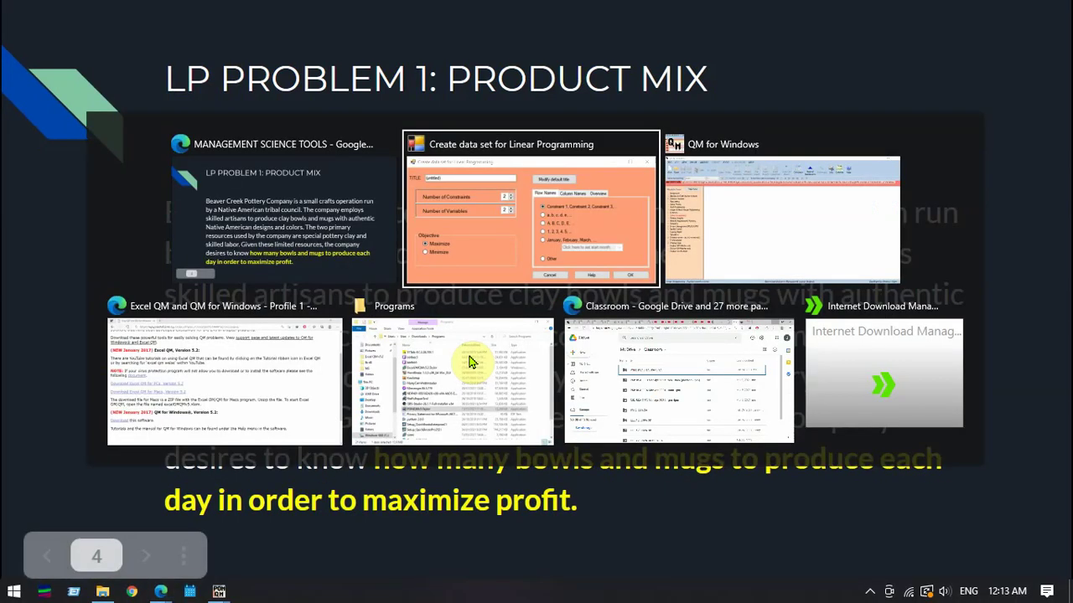
type("Beaver Creek PO")
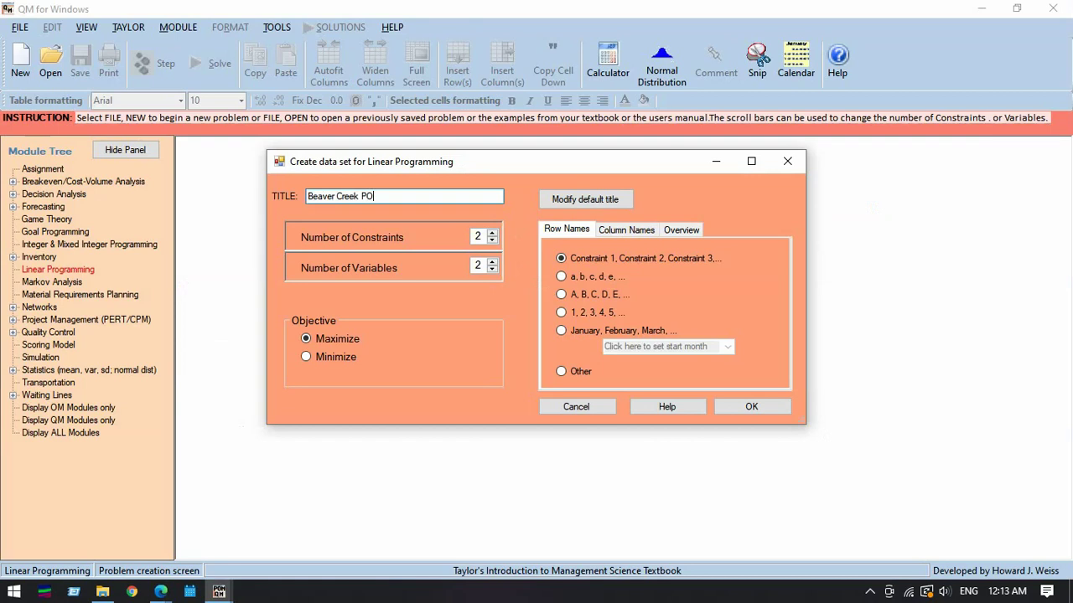
type("ottery Company")
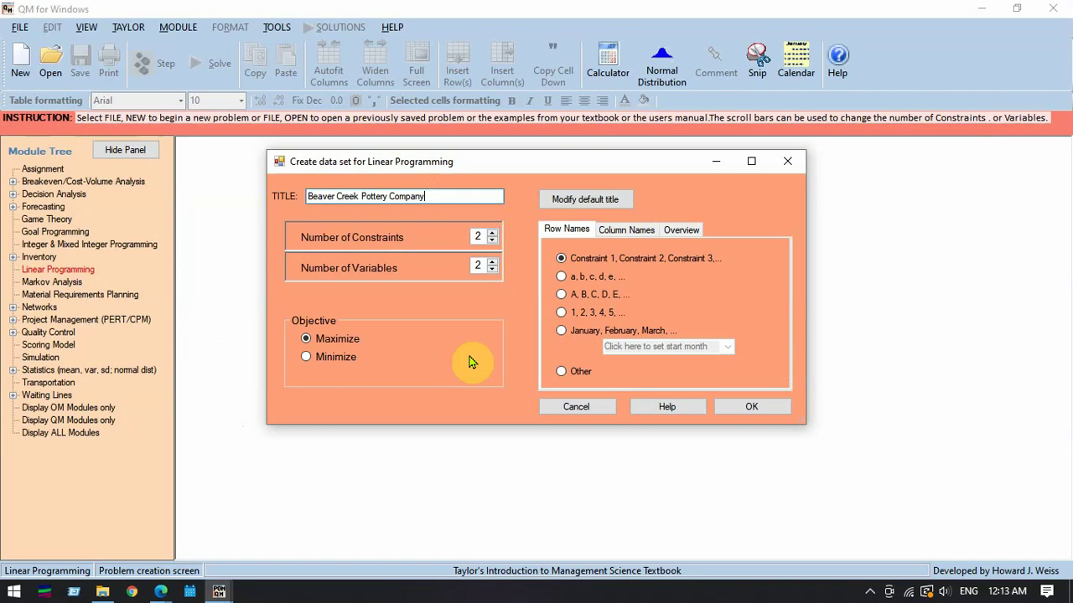
Step: Consult the linear programming model slide and create the data set with 2 constraints, 2 variables and a Maximize objective
key("alt+Tab")
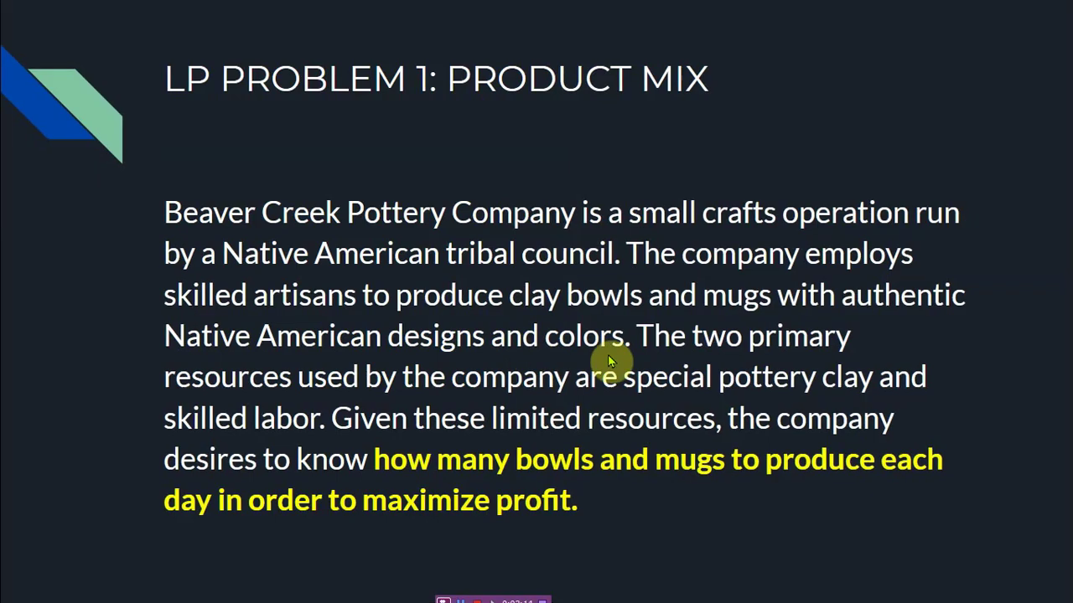
left_click(608, 355)
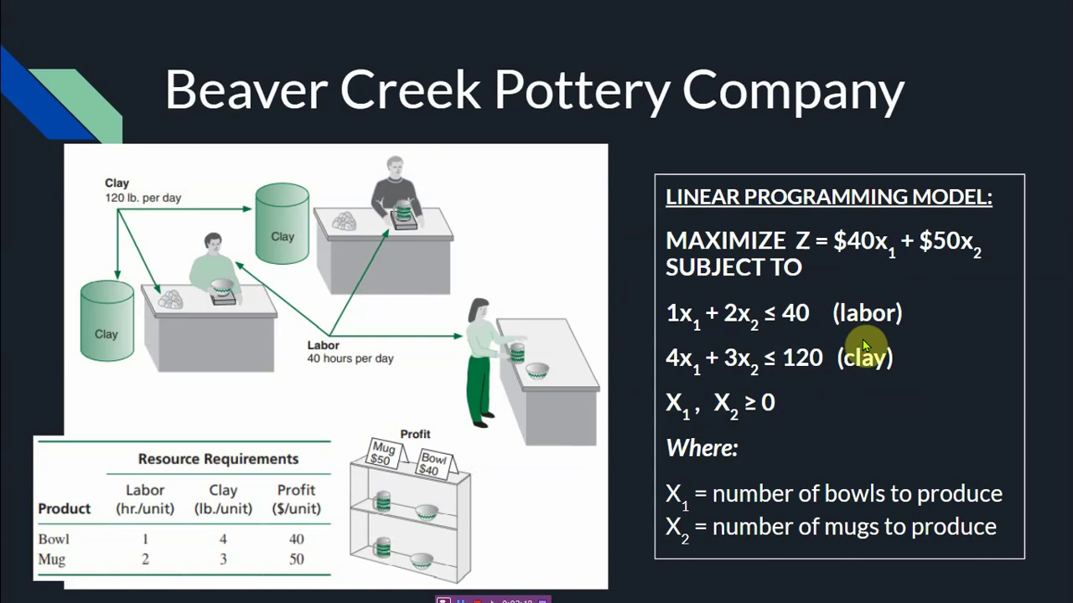
key("alt+Tab")
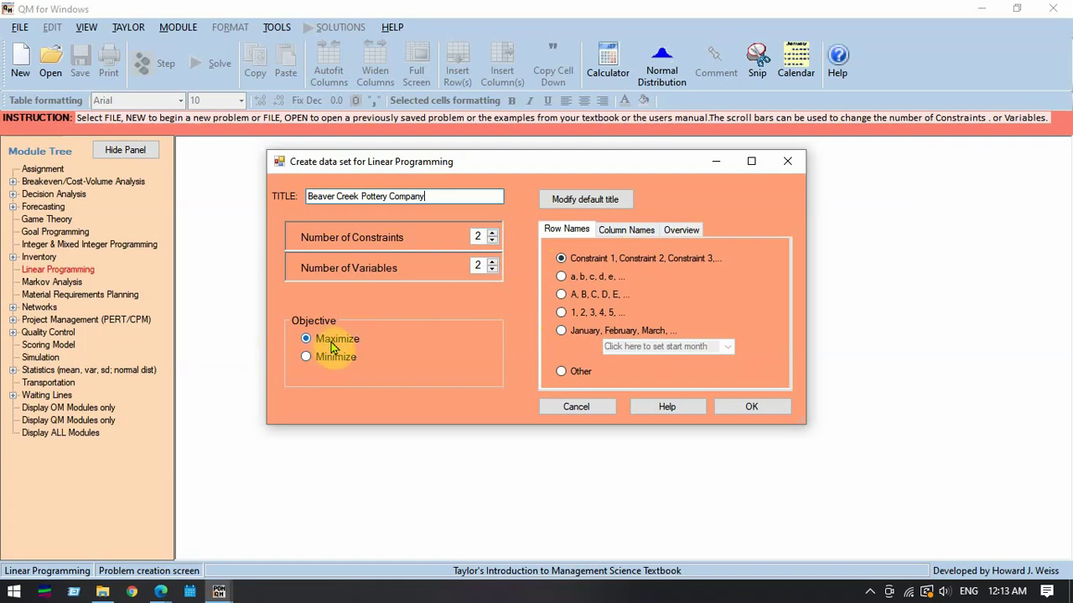
left_click(732, 409)
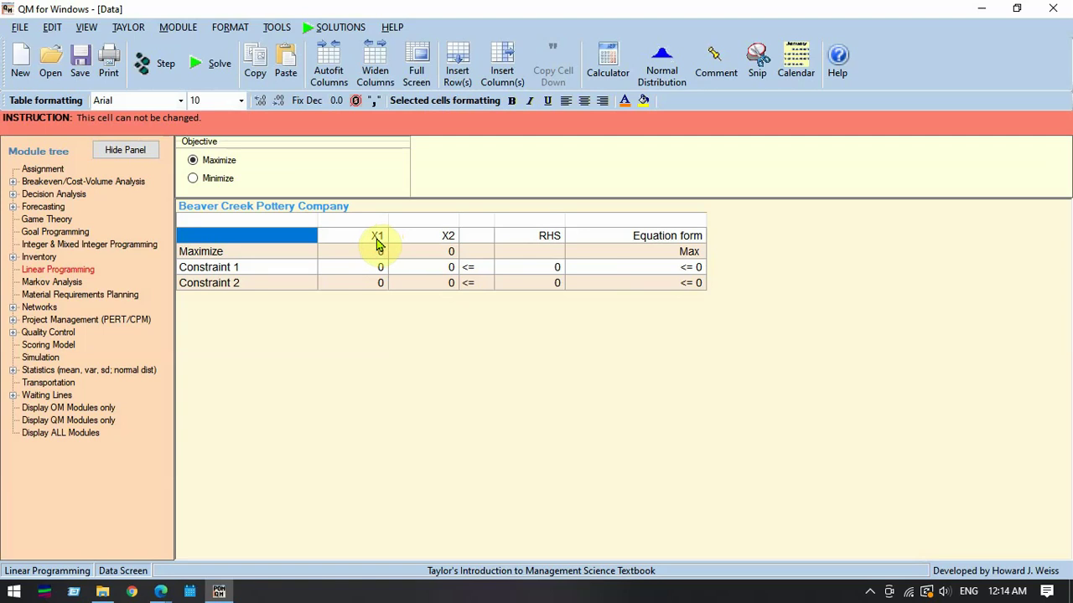
Step: Enter the objective coefficients from the model slide in the Maximize row: 40 for X1 and 50 for X2
left_click(377, 242)
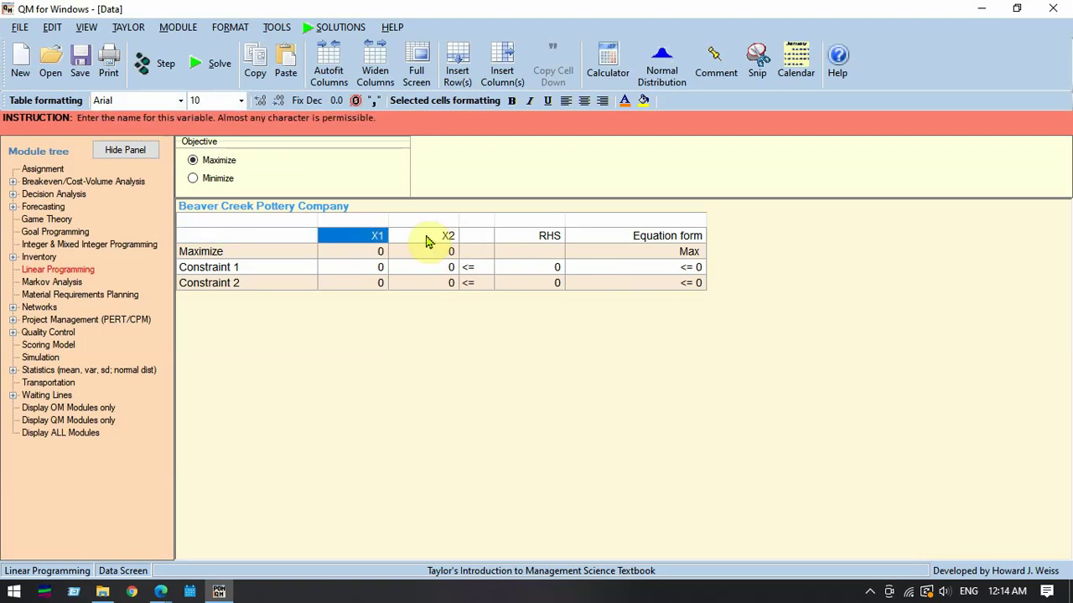
left_click(381, 253)
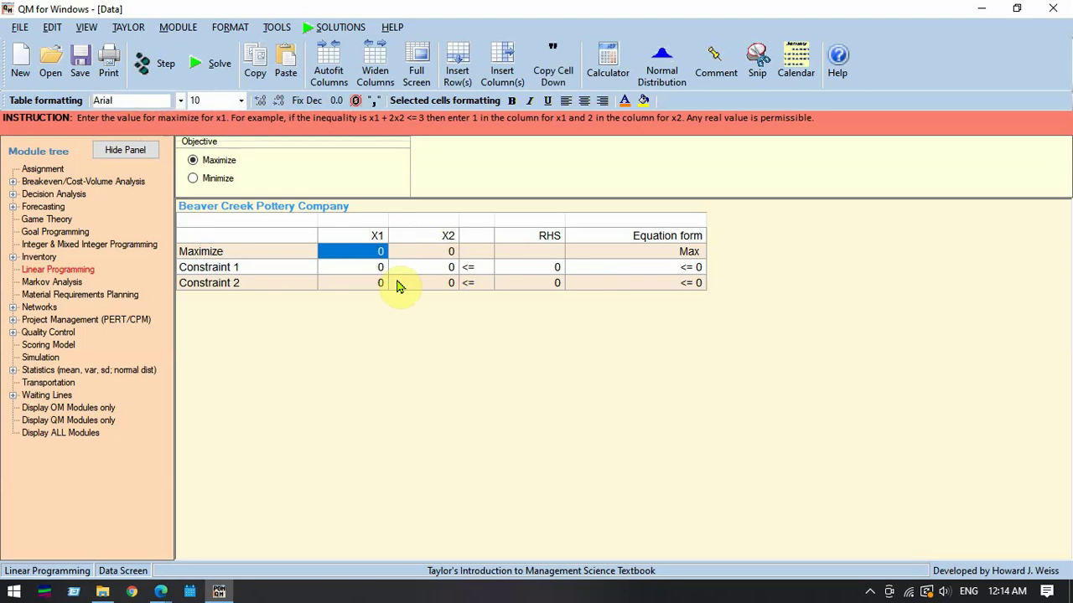
key("alt+Tab")
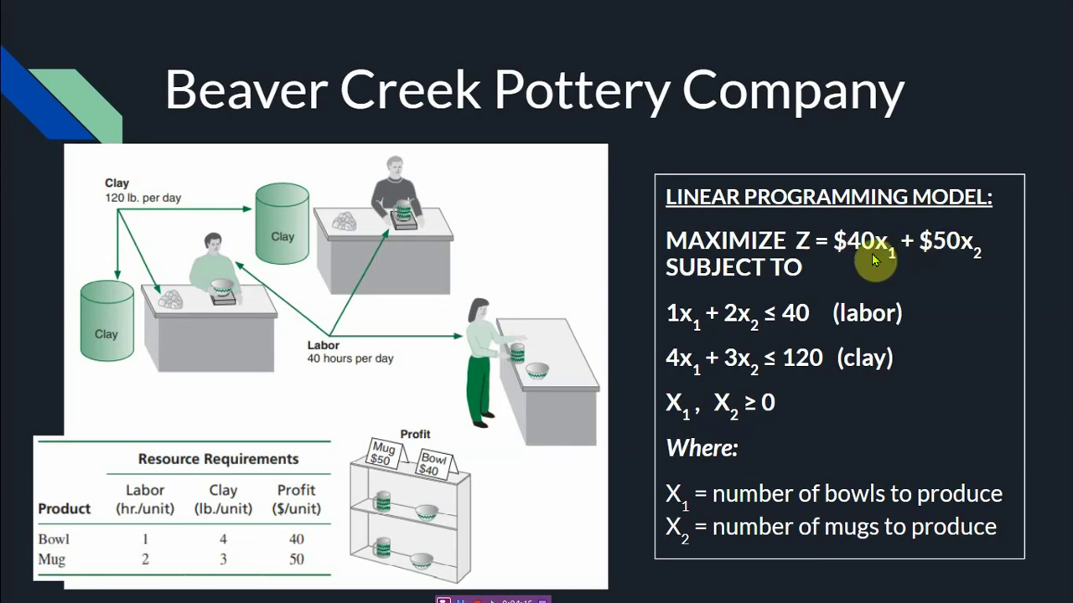
key("alt+Tab")
type("40")
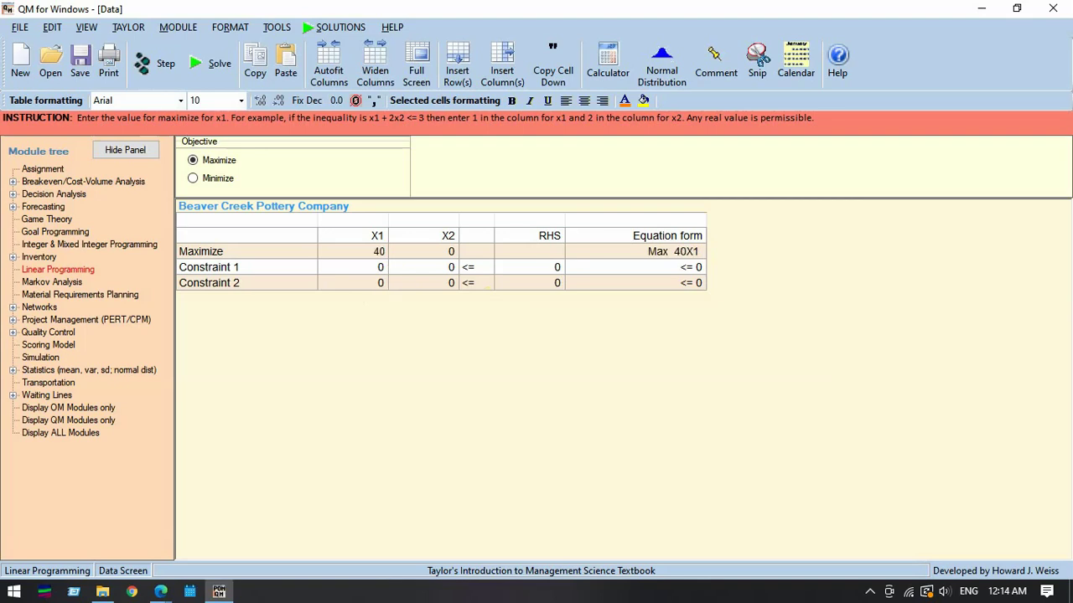
key("Tab")
type("50")
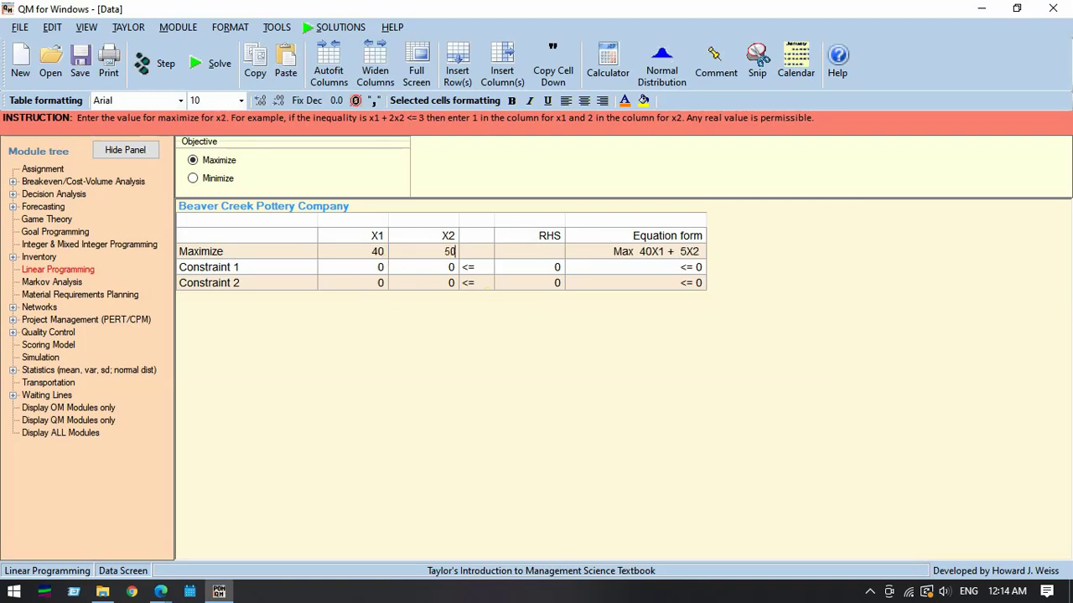
key("Return")
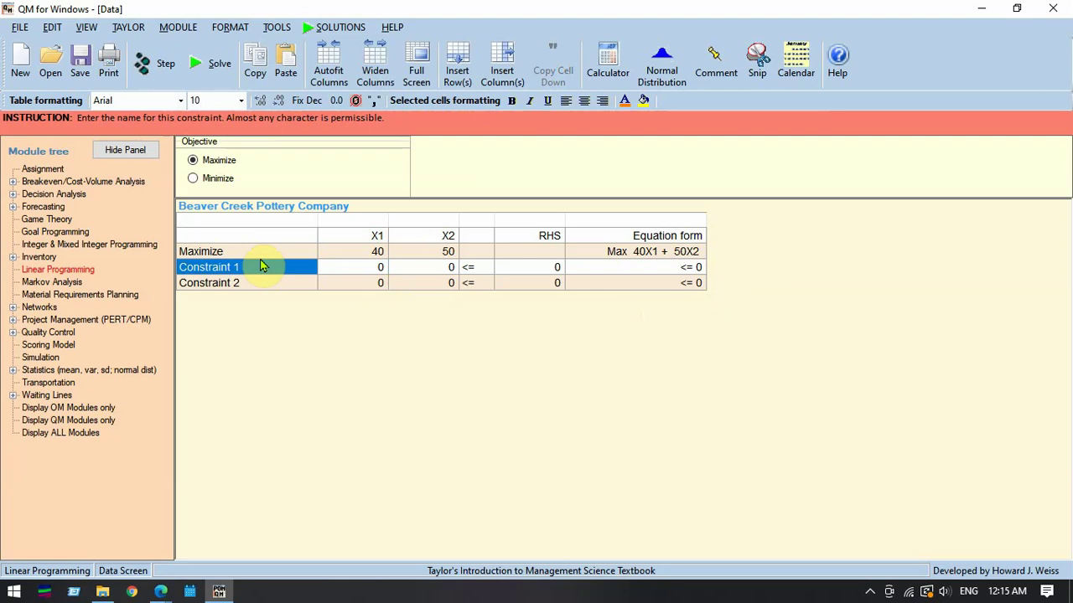
Step: Rename Constraint 1 as Labor and enter its coefficients from the slide: 1 for X1 and 2 for X2
type("La")
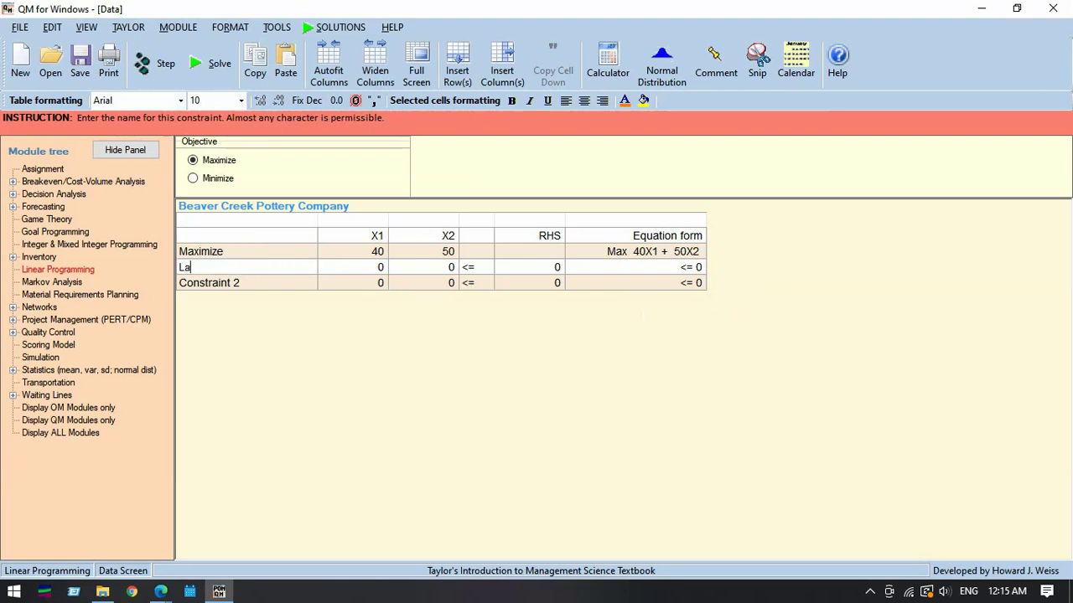
type("bor")
key("Tab")
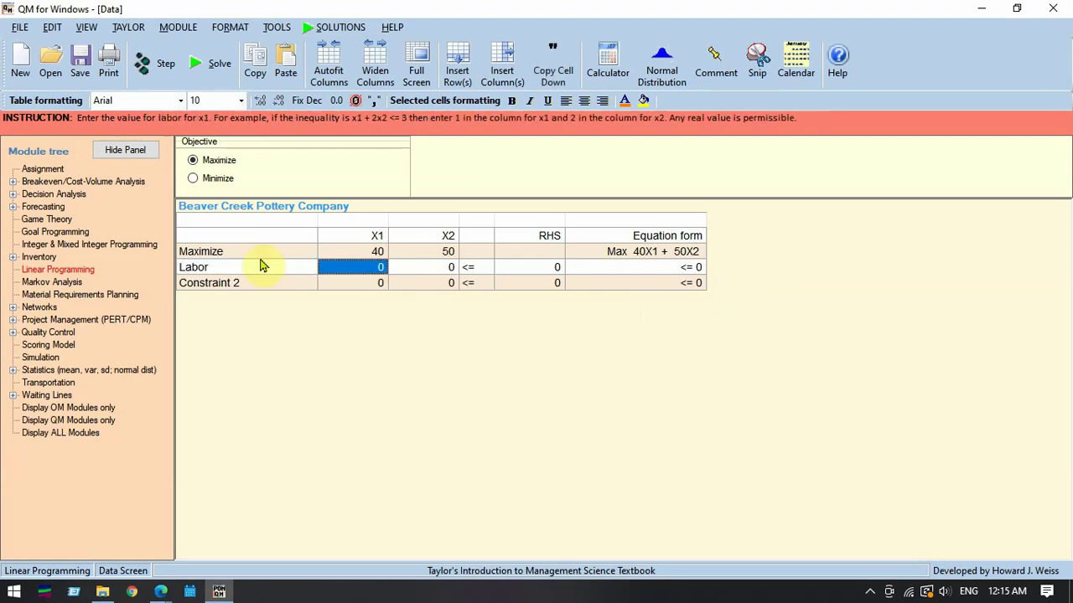
key("alt+Tab")
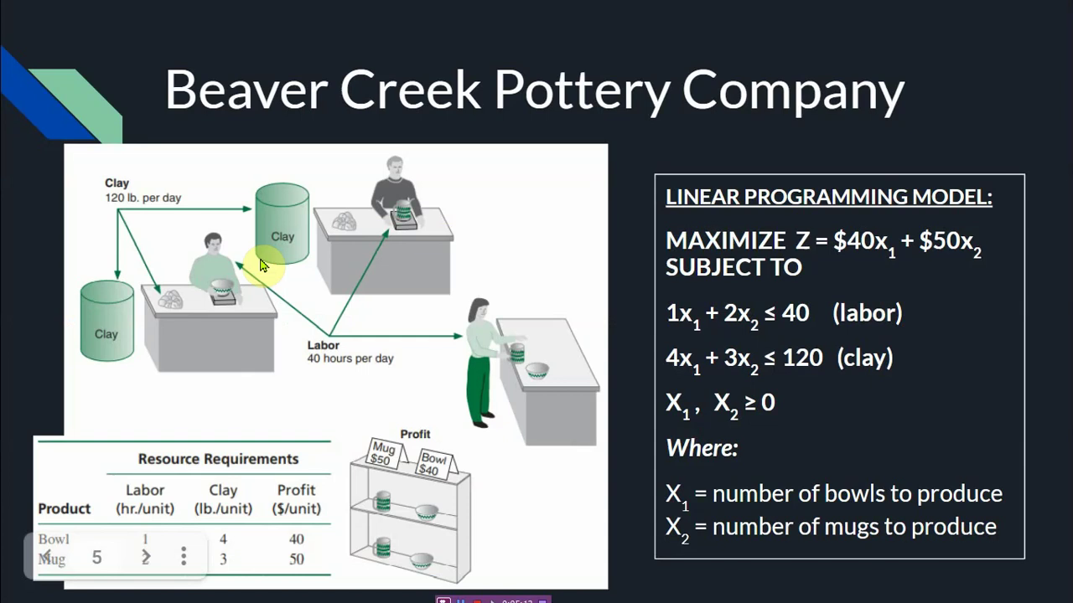
key("alt+Tab")
type("1")
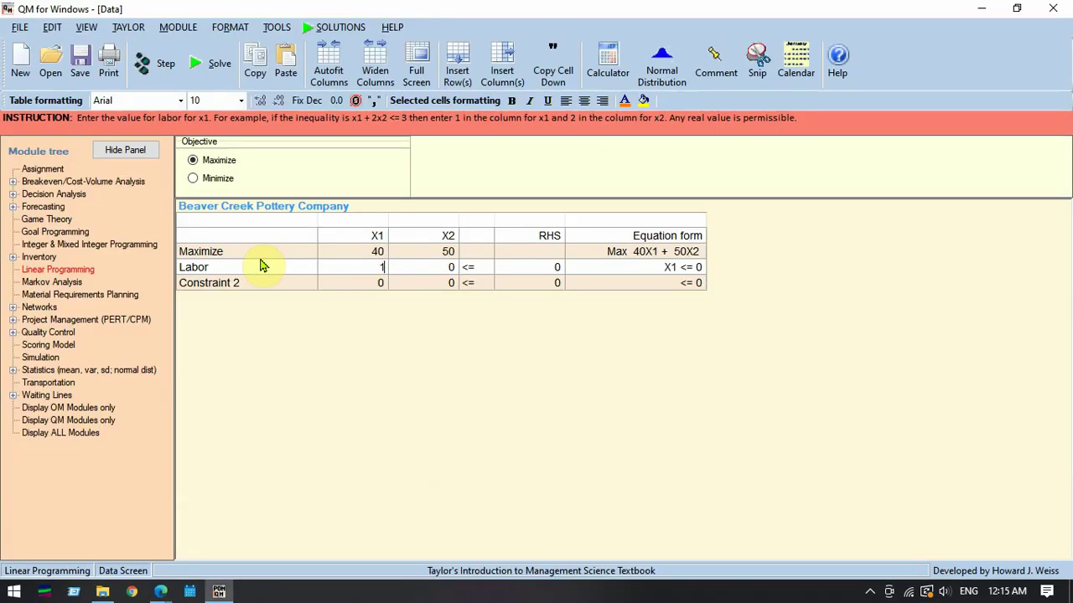
key("Tab")
type("2")
key("Tab")
Step: Check the labor limit on the model slide and set the Labor row's RHS to 40, keeping the <= sign
key("alt+Tab")
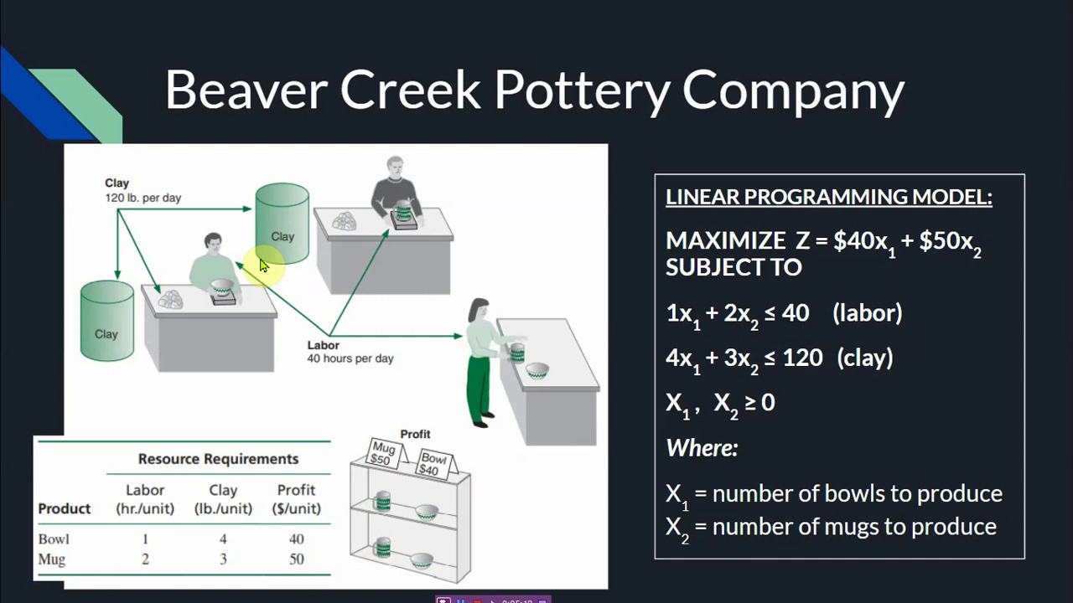
key("alt+Tab")
key("Tab")
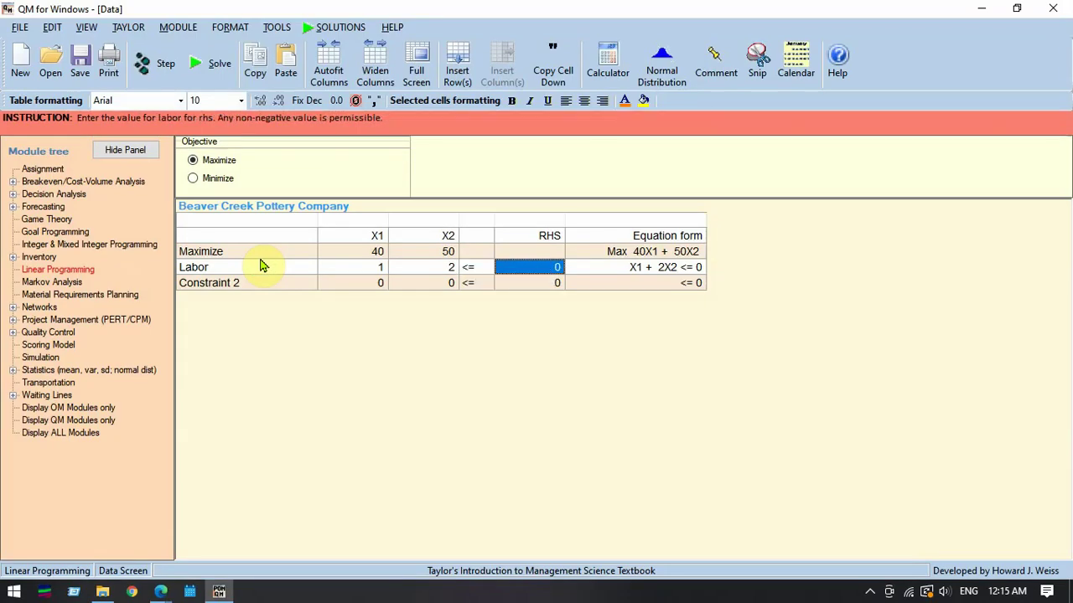
type("40")
key("Return")
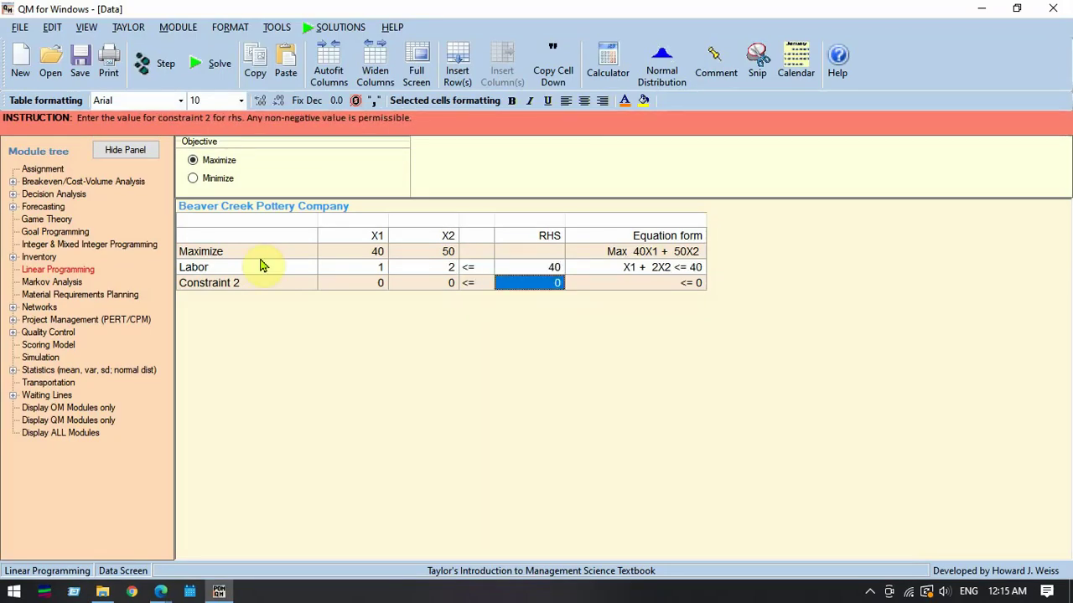
Step: Rename Constraint 2 as Clay, checking the constraint's name on the model slide
key("Left")
key("Left")
key("Left")
key("Left")
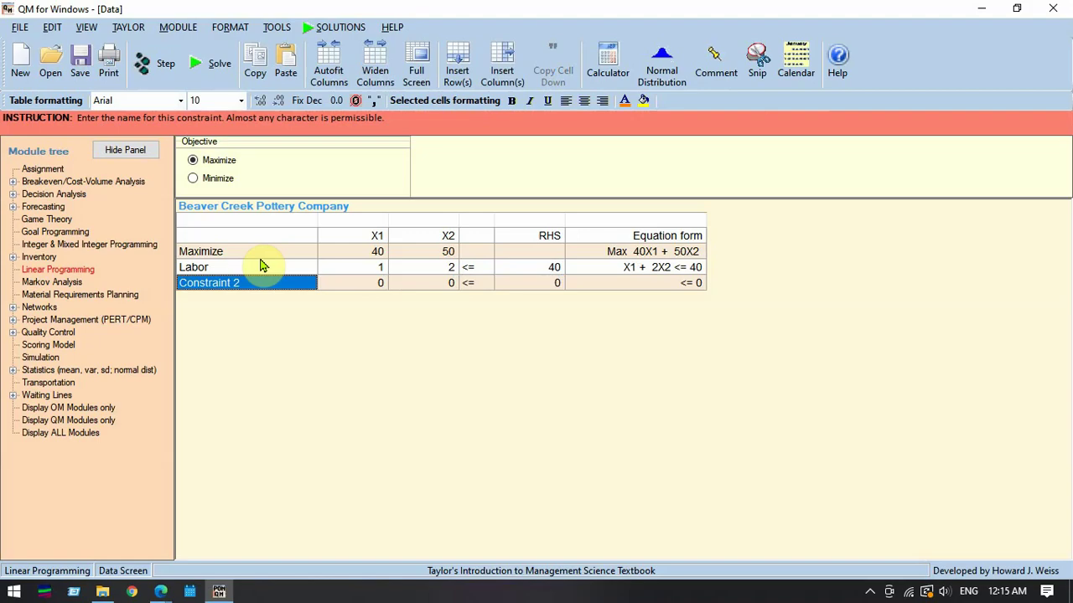
key("alt+Tab")
key("alt+Tab")
type("Cla")
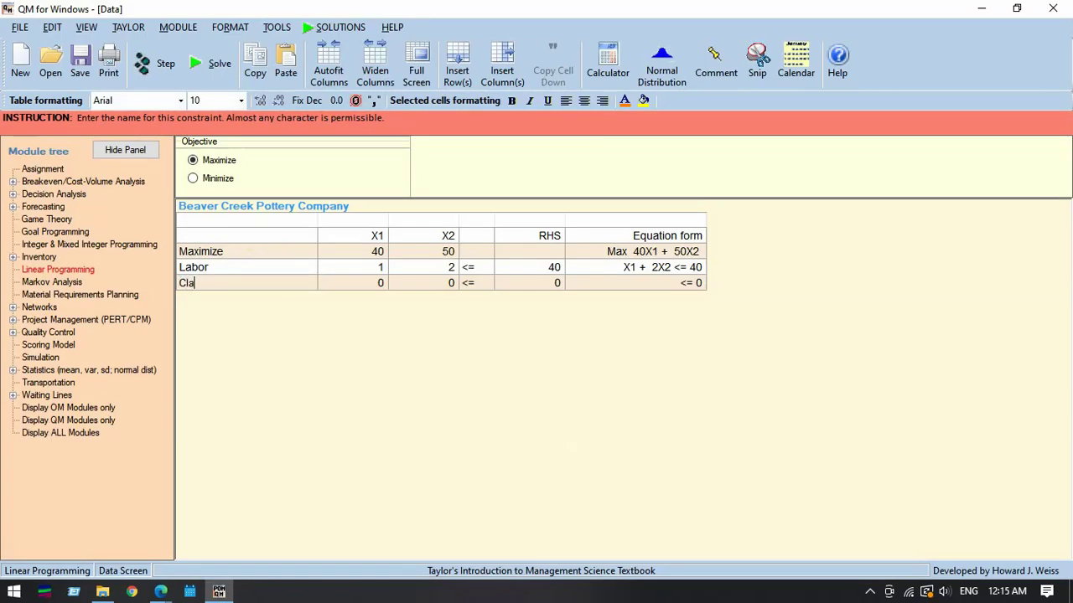
type("y")
key("Tab")
Step: Enter the Clay constraint's coefficients from the model slide: 4 for X1 and 3 for X2
key("alt+Tab")
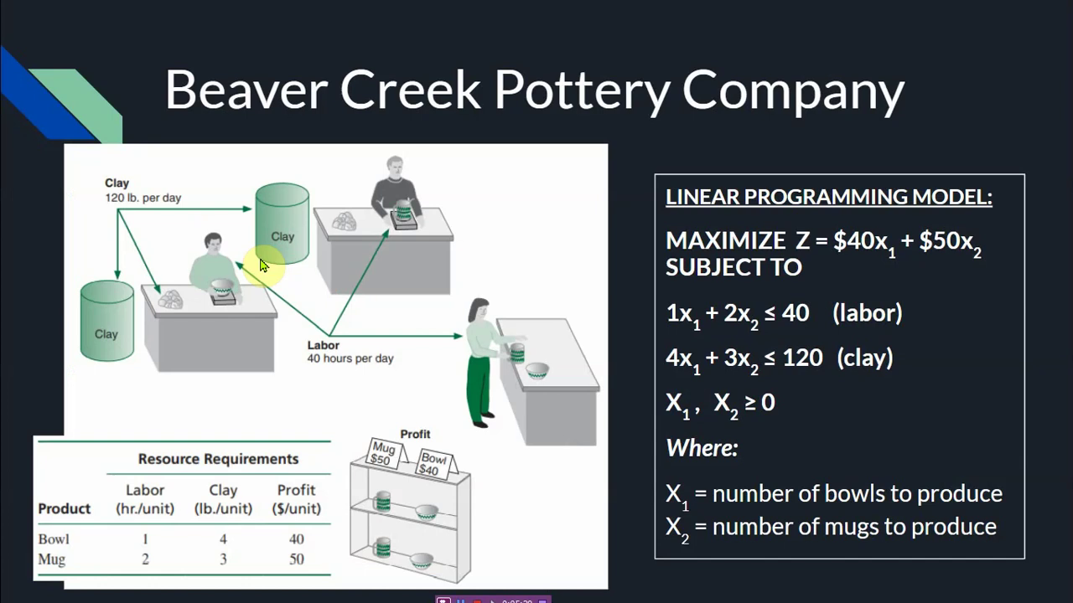
key("alt+Tab")
type("4")
key("Tab")
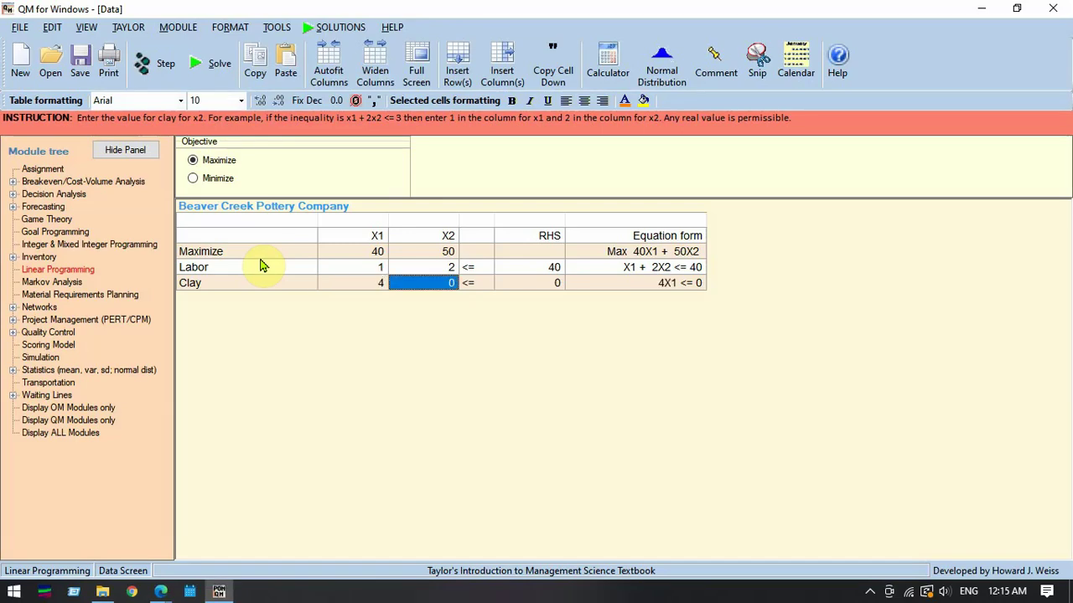
type("3")
key("Tab")
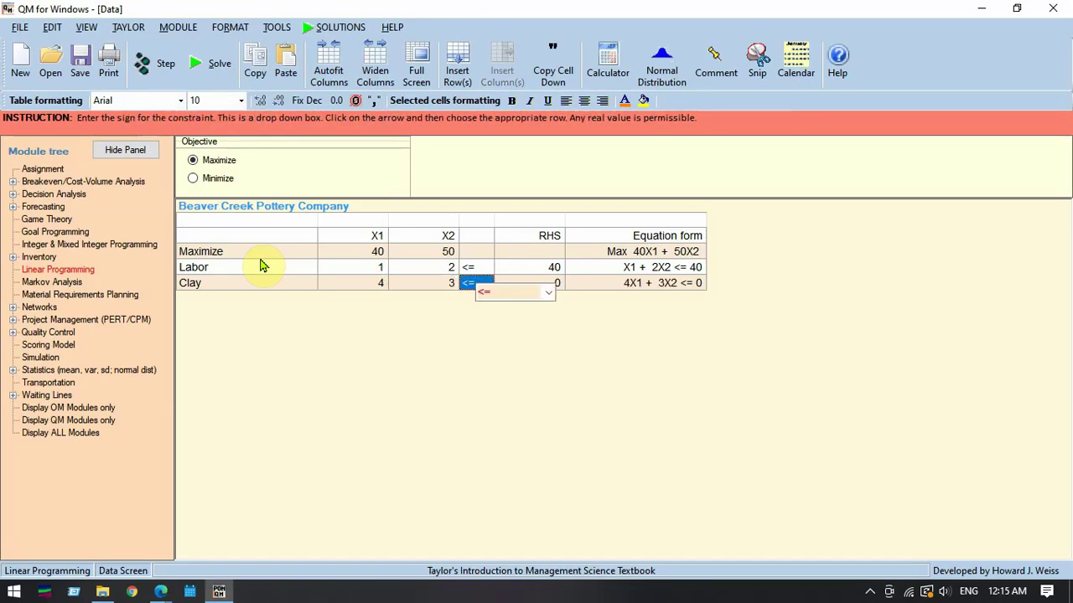
Step: Check the clay limit on the model slide and set the Clay row's RHS to 120, keeping the <= sign
key("alt+Tab")
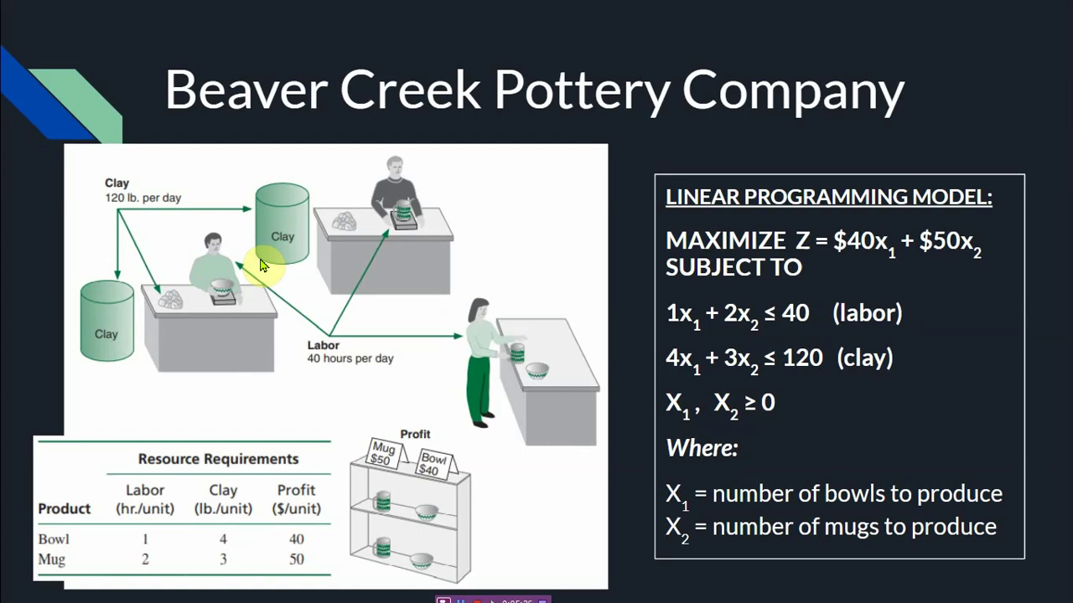
key("alt+Tab")
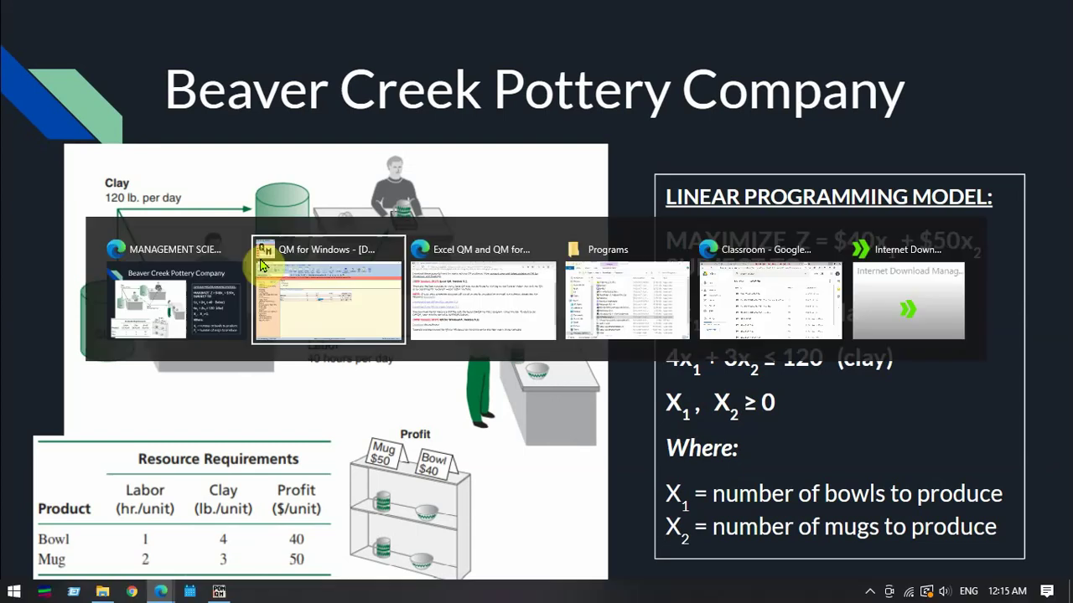
key("Tab")
type("120")
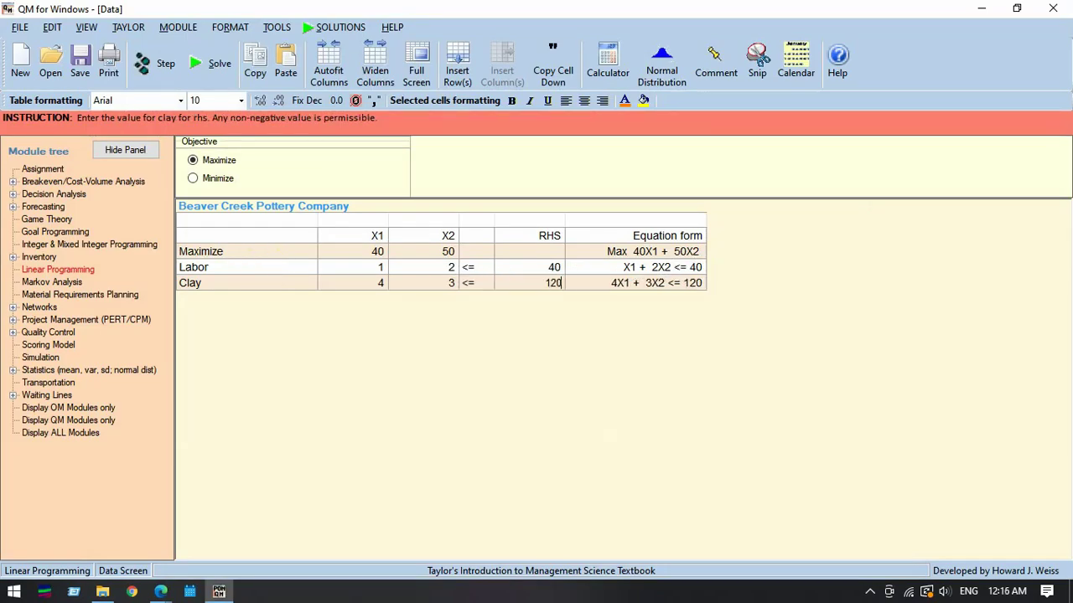
key("Tab")
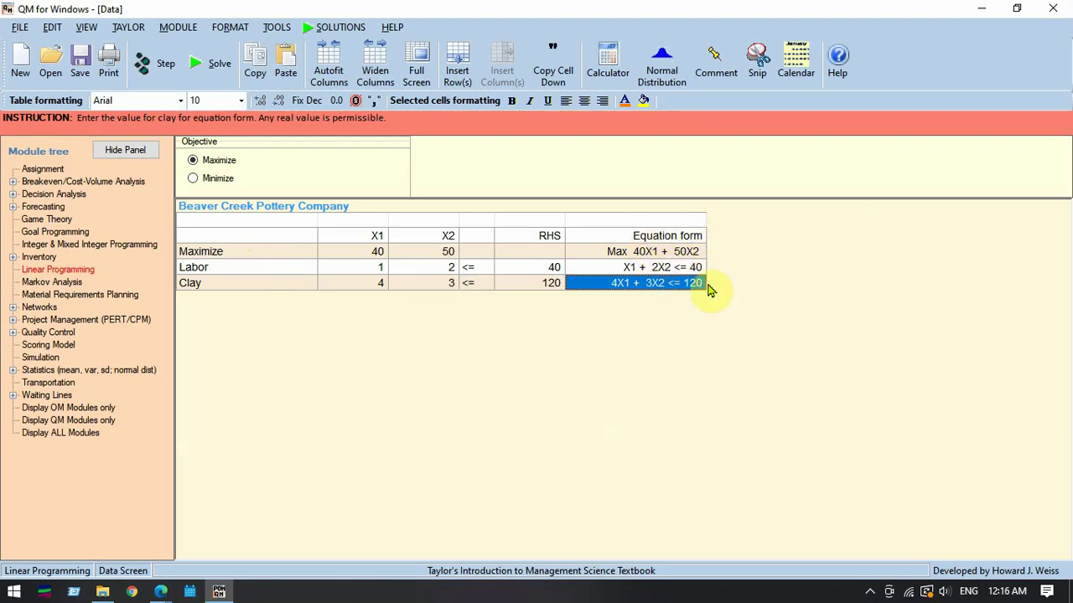
Step: Compare the completed Beaver Creek data with the model slide, then solve the problem and display its graph
key("alt+Tab")
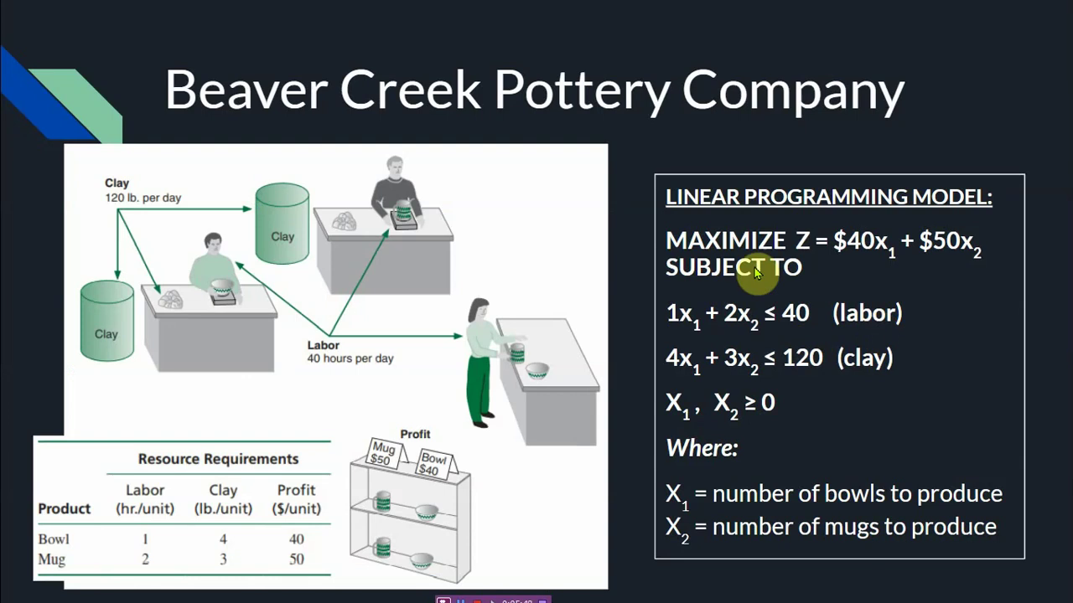
key("alt+Tab")
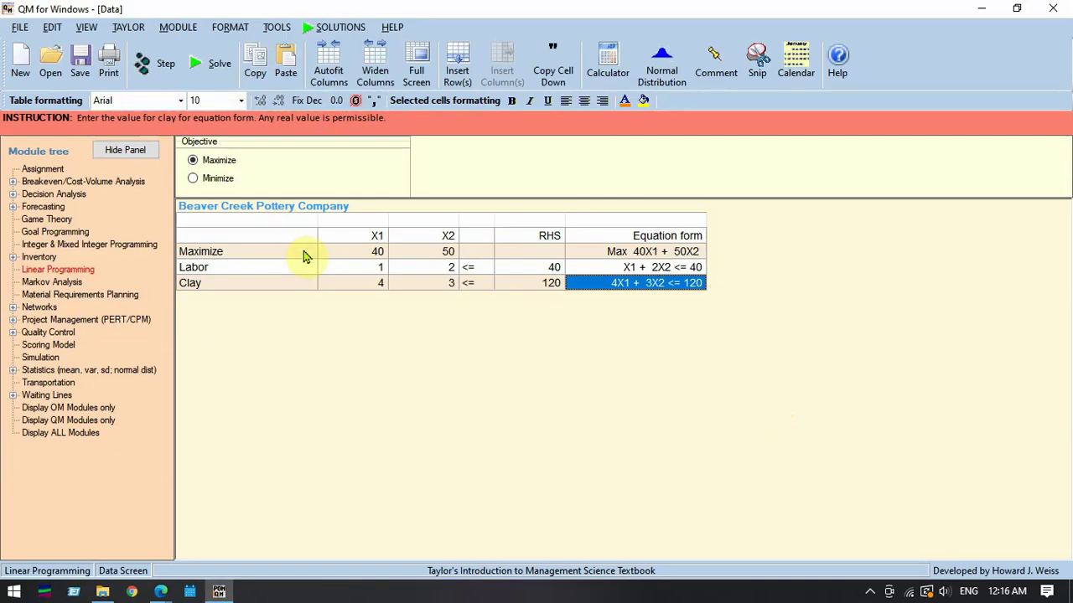
left_click(220, 84)
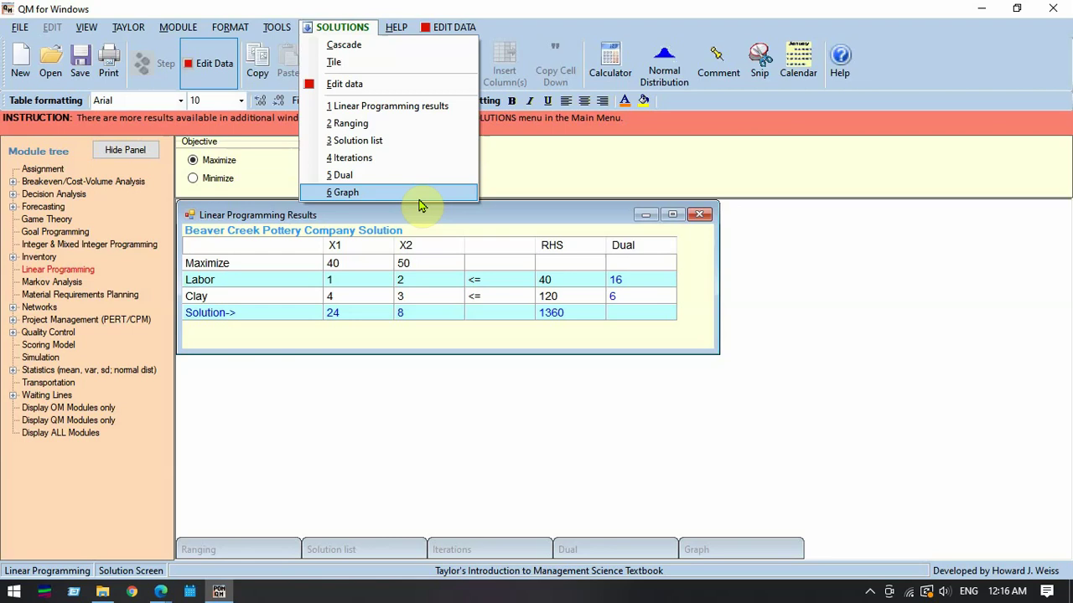
left_click(381, 194)
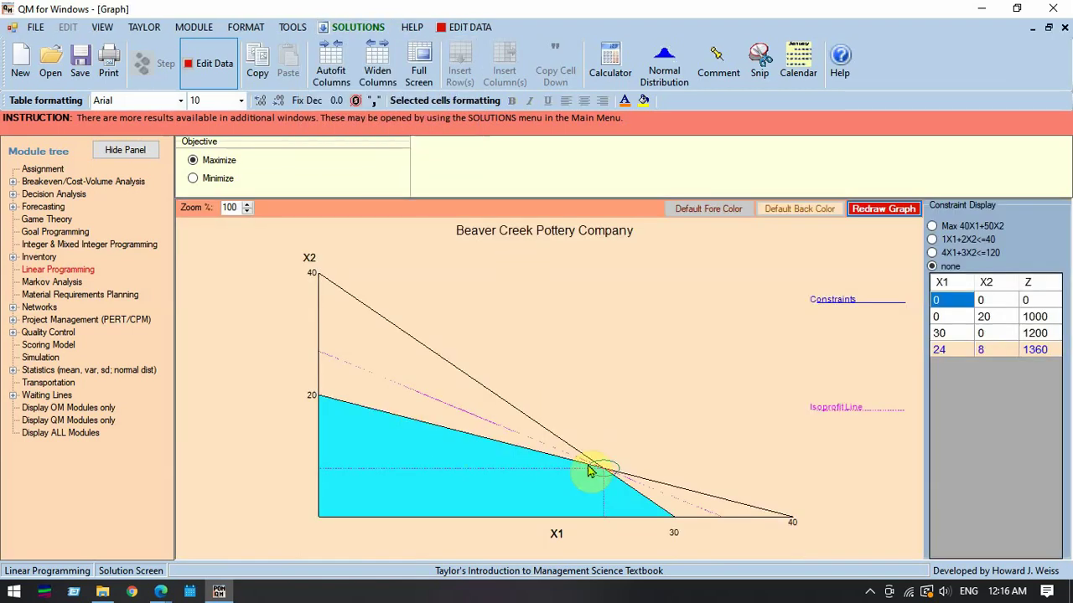
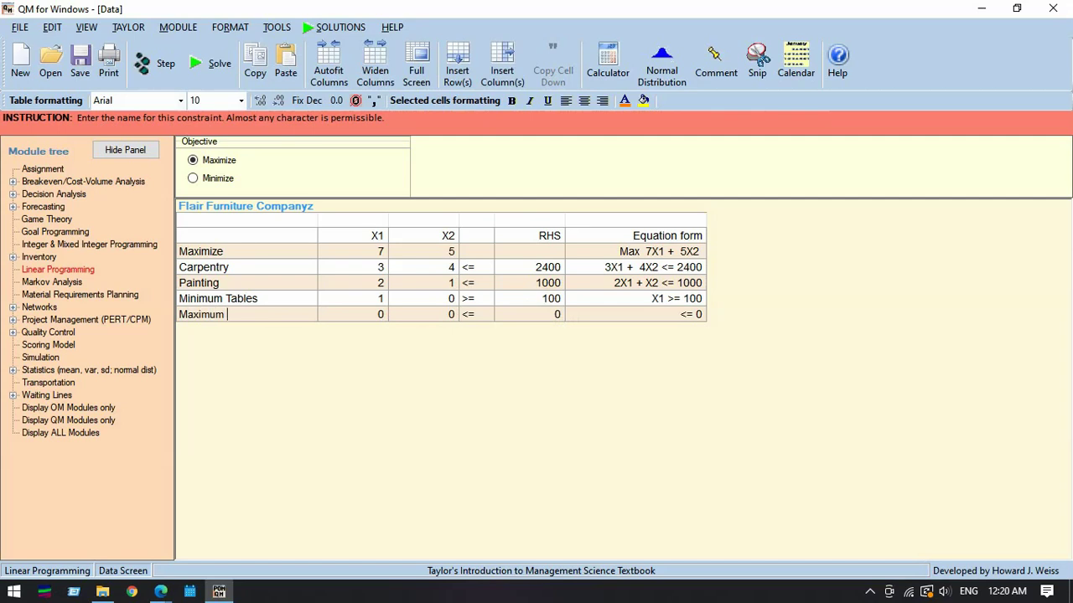
Step: Complete the Maximum Chairs constraint with an X2 coefficient of 1 and an RHS of 450, keeping the <= sign
key("Tab")
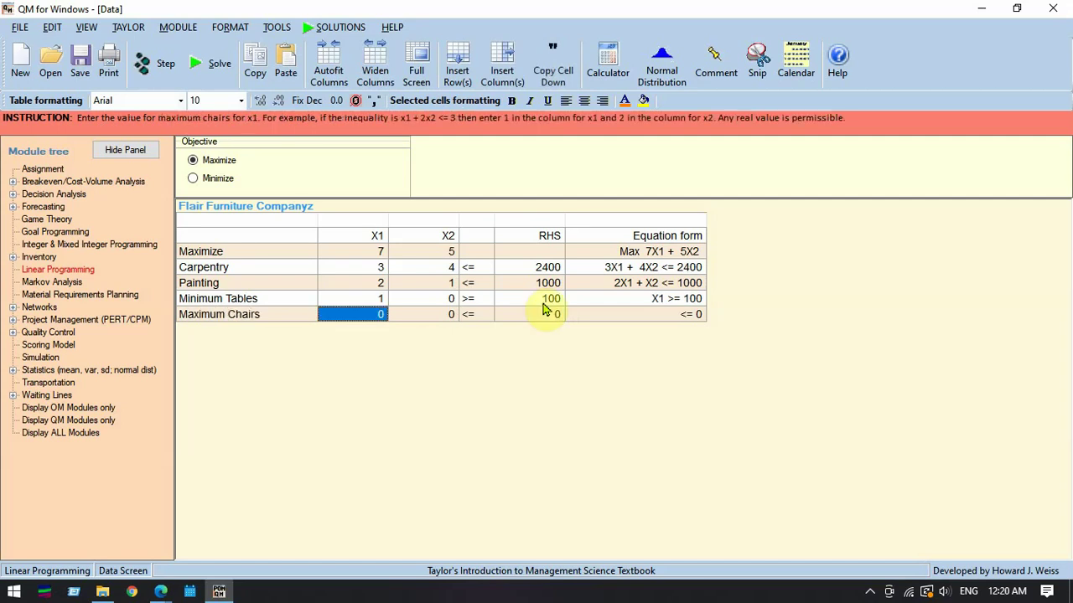
key("Tab")
type("1")
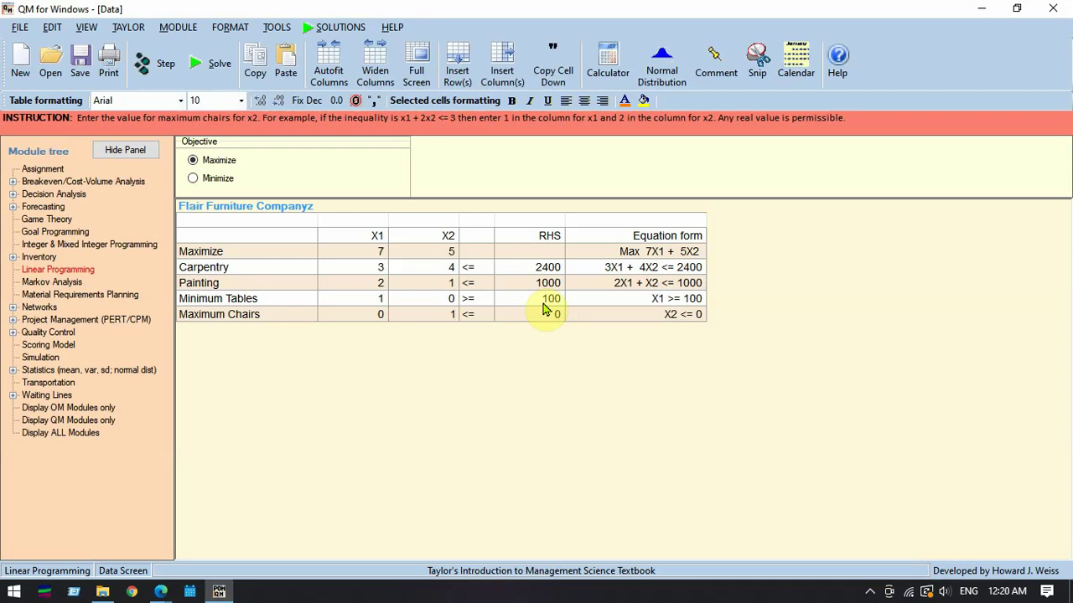
key("Tab")
key("Tab")
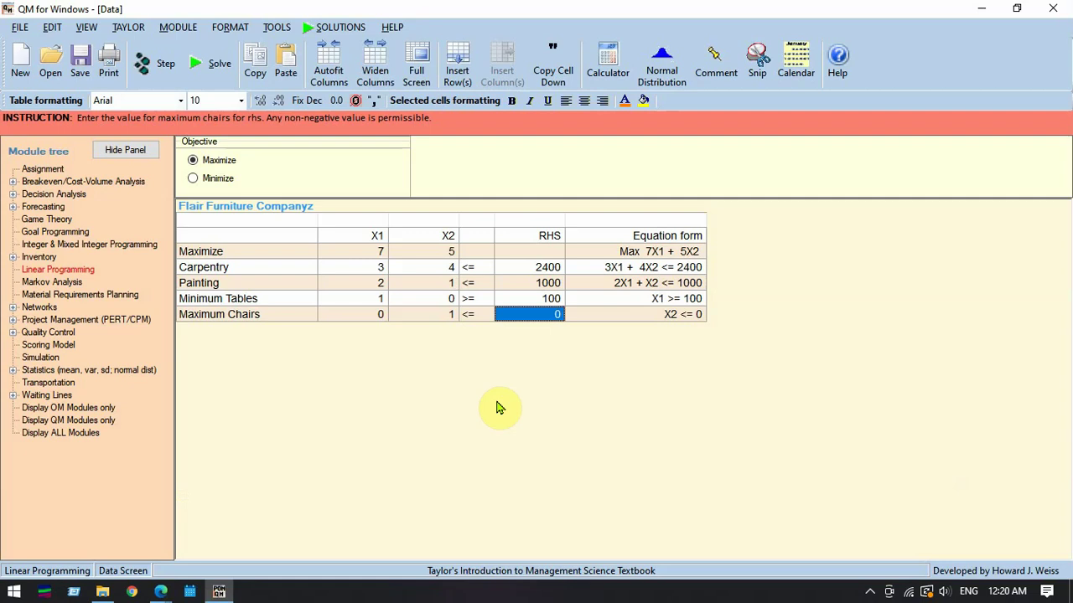
type("450")
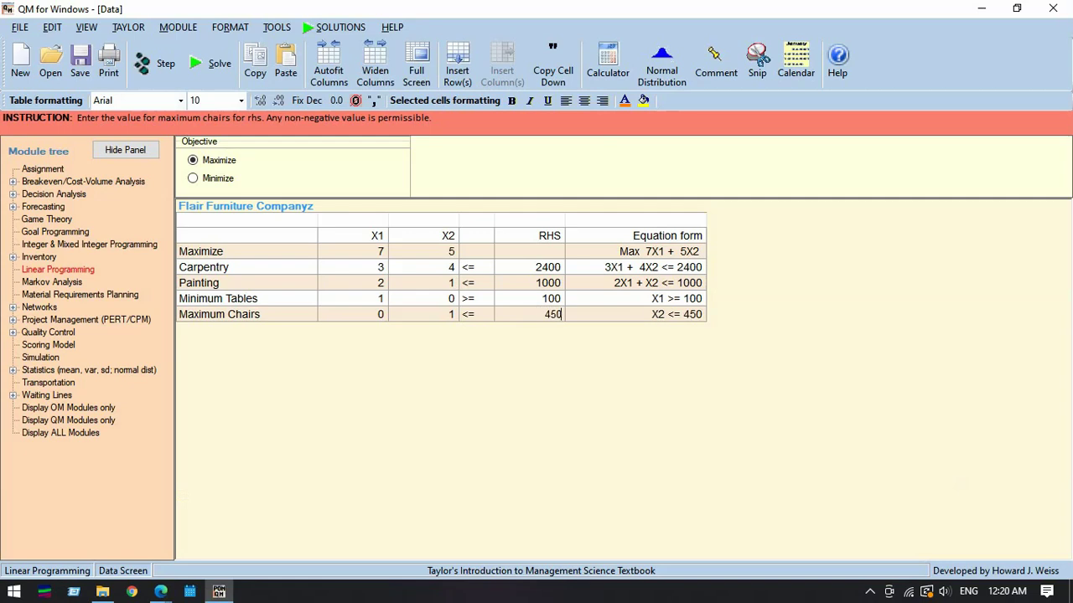
key("Tab")
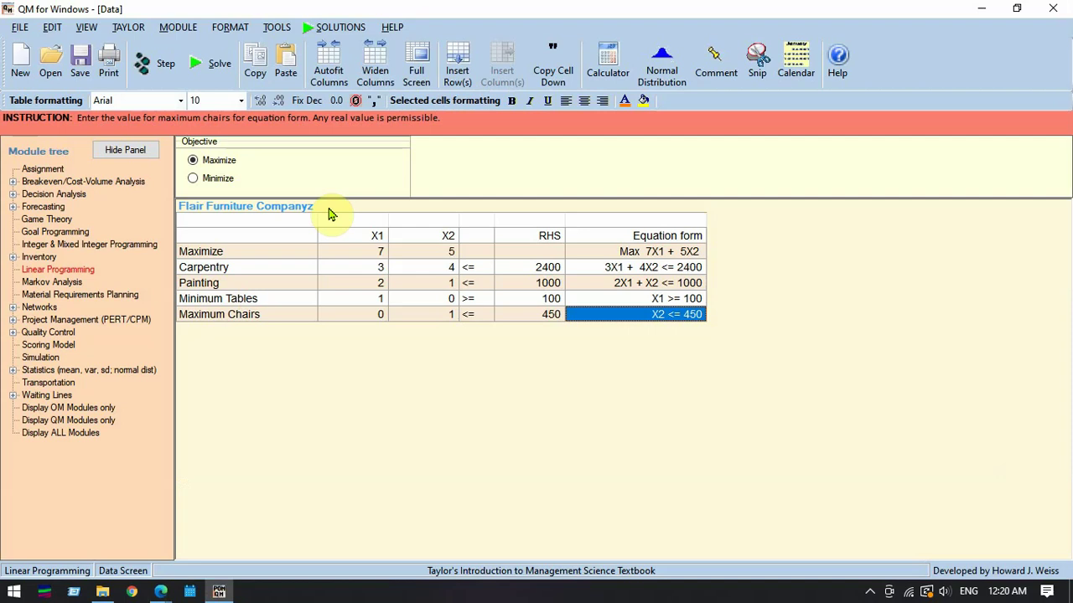
Step: Rename the variables X1 and X2 as T and C in the Flair Furniture table
left_click(366, 238)
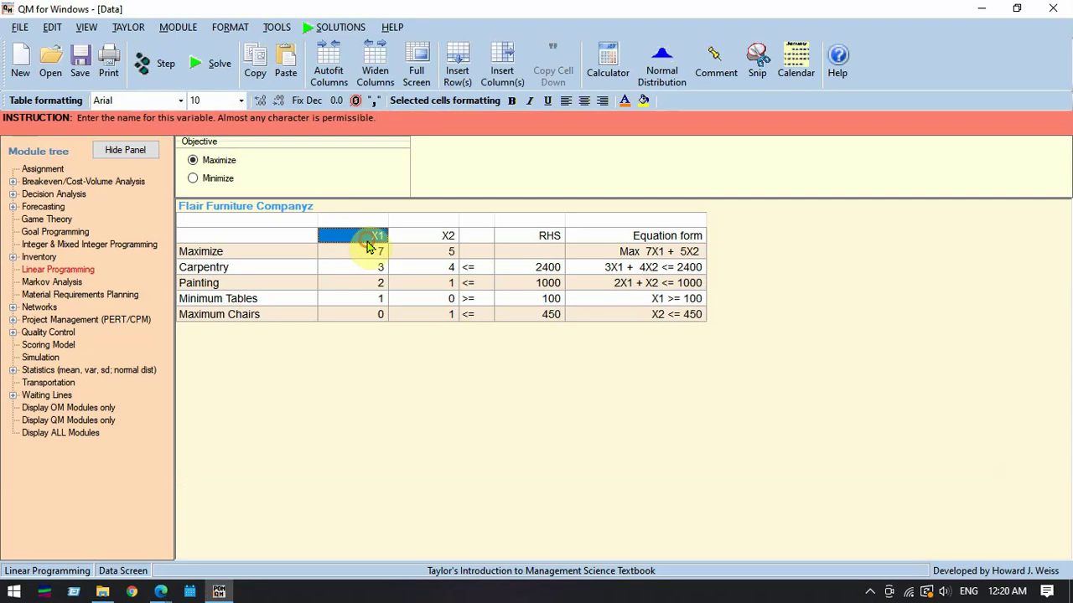
type("T")
key("Return")
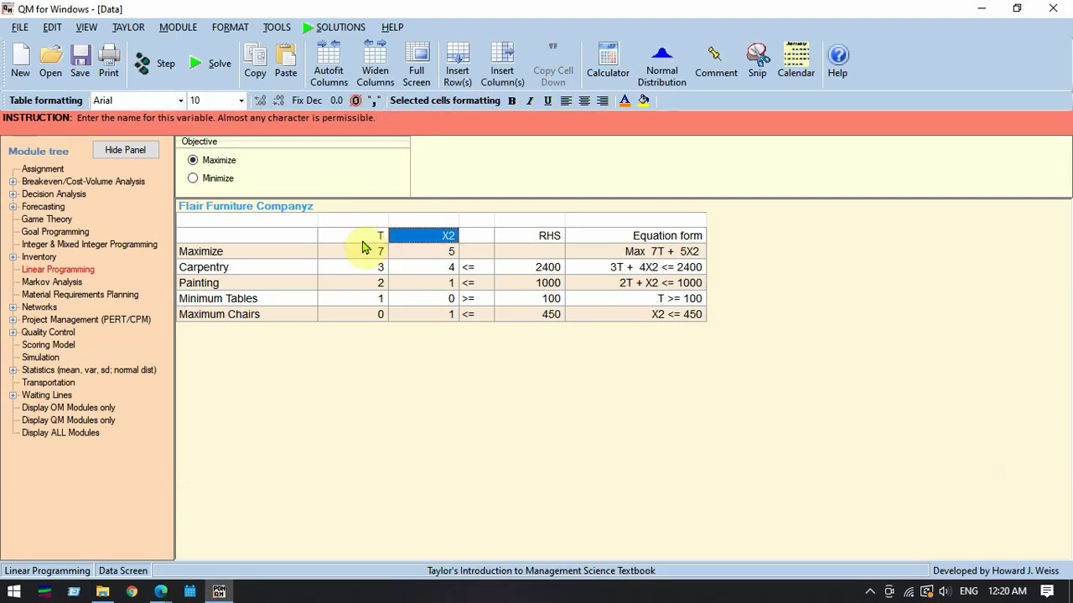
type("C")
key("Return")
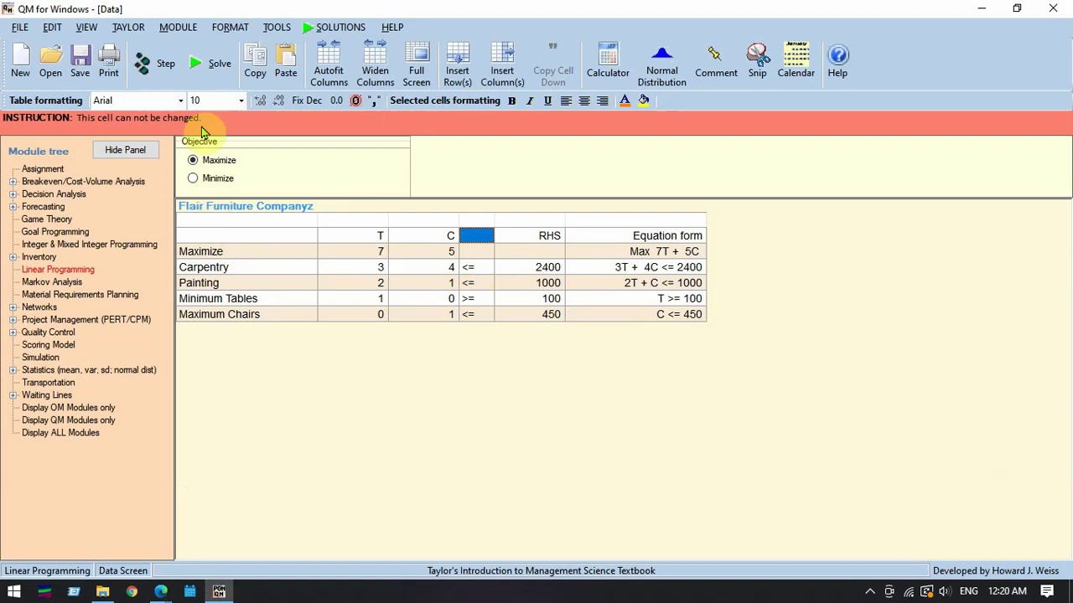
Step: Solve the Flair Furniture problem and display the graph of its solution
left_click(211, 63)
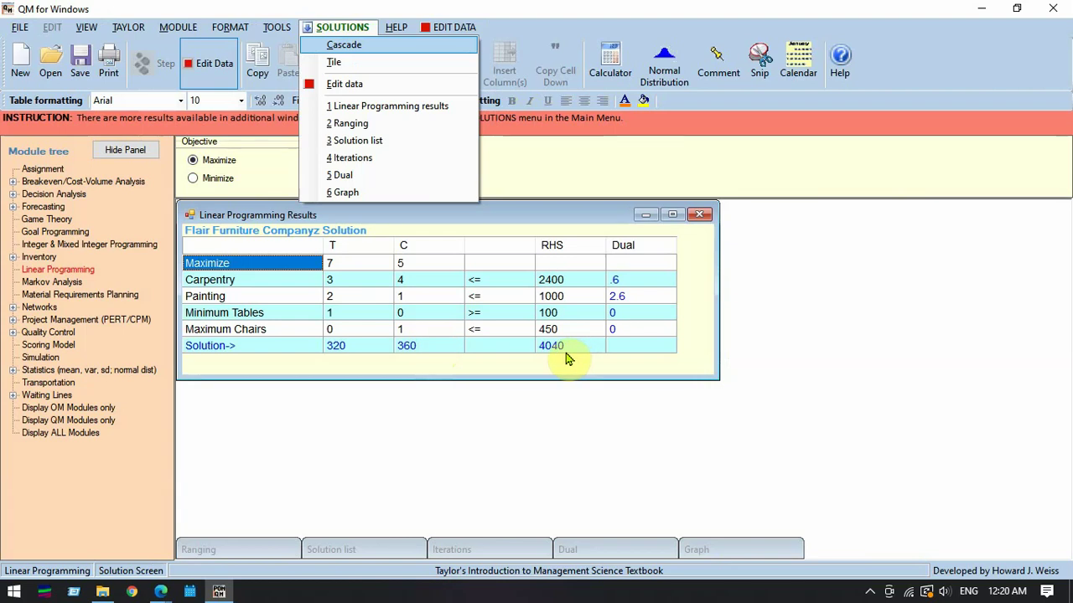
left_click(346, 192)
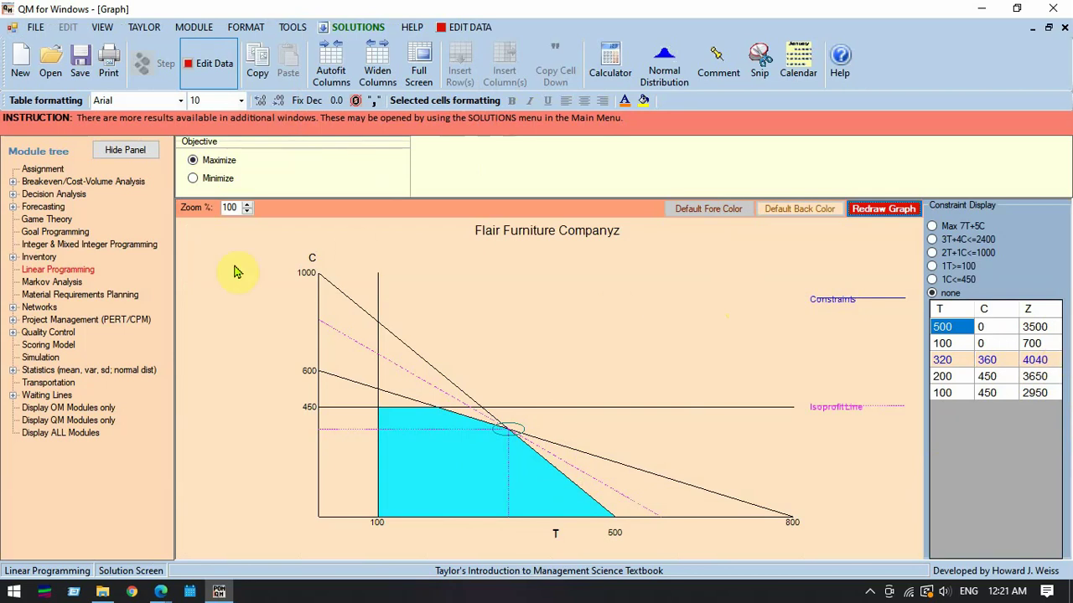
Step: Start a new linear programming data set and title it Holiday Meal Turkey Ranch, as on the next model slide
left_click(23, 60)
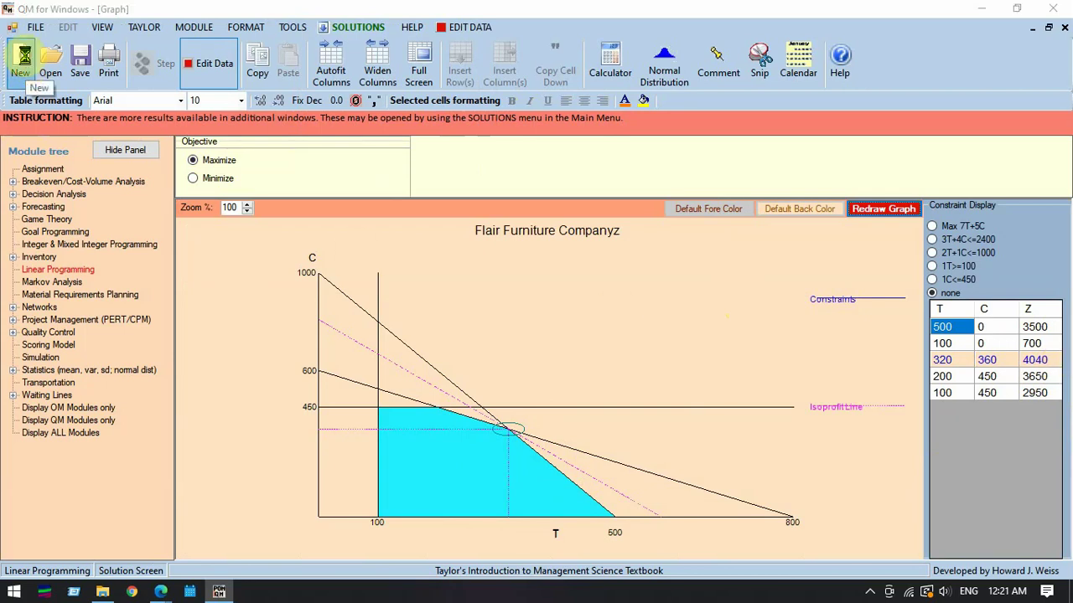
left_click(547, 351)
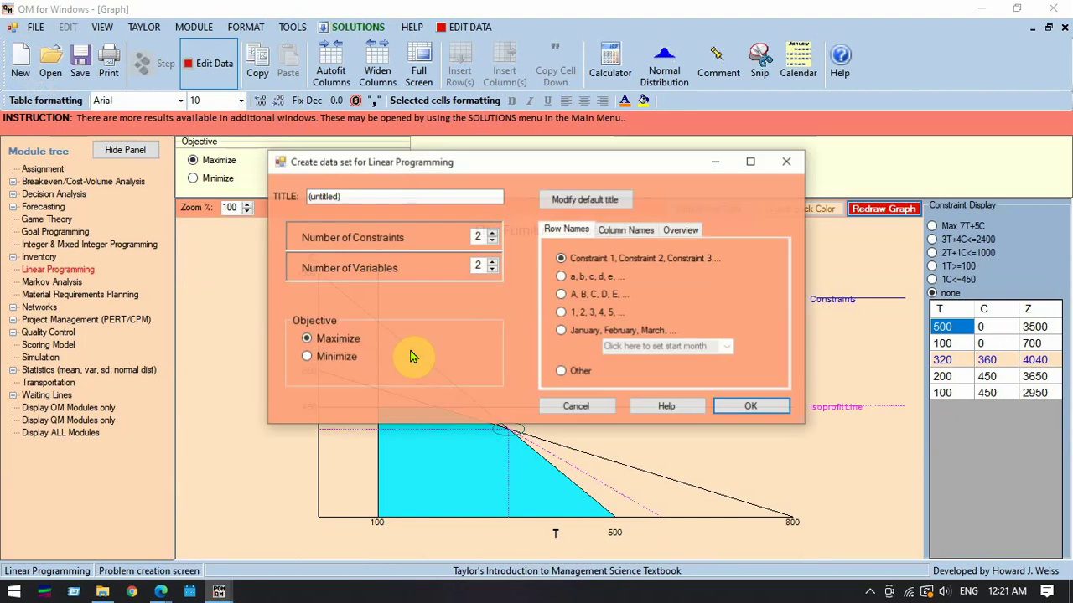
key("alt+Tab")
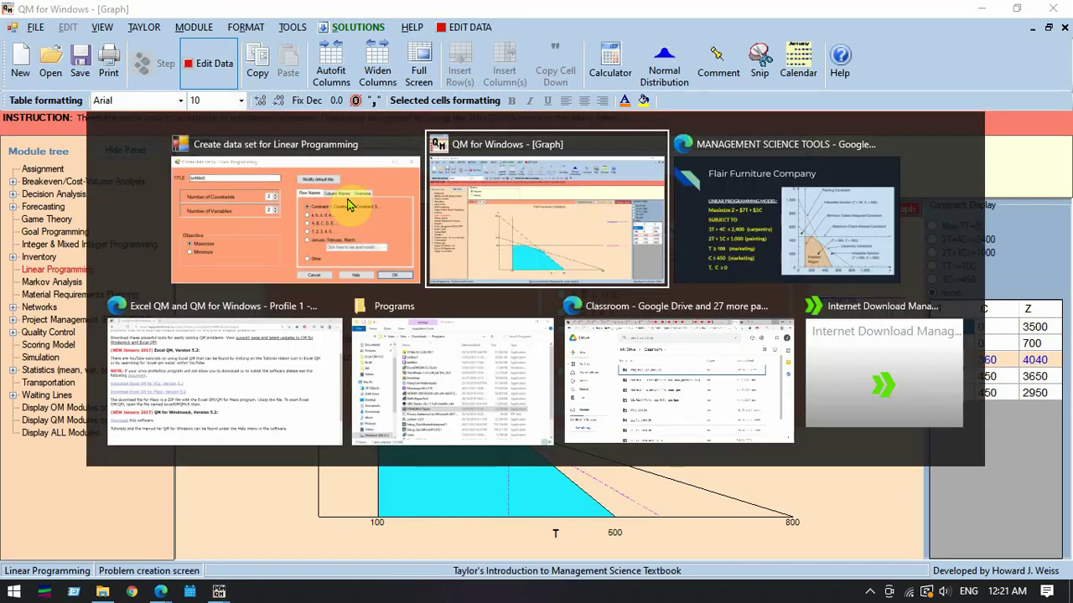
key("Tab")
key("Right")
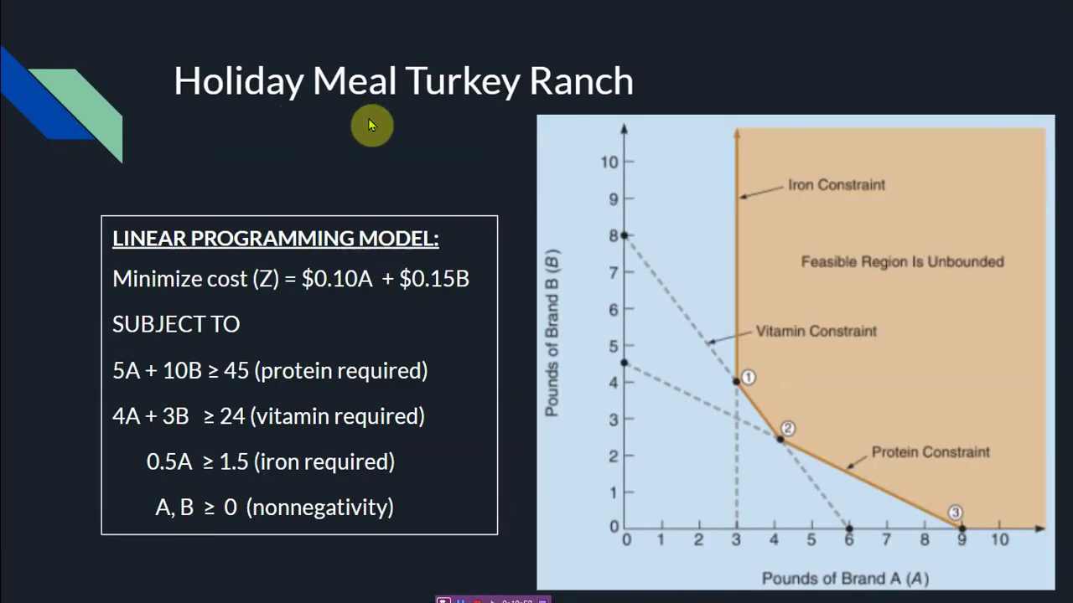
key("alt+Tab")
left_click(356, 194)
key("ctrl+a")
type("H")
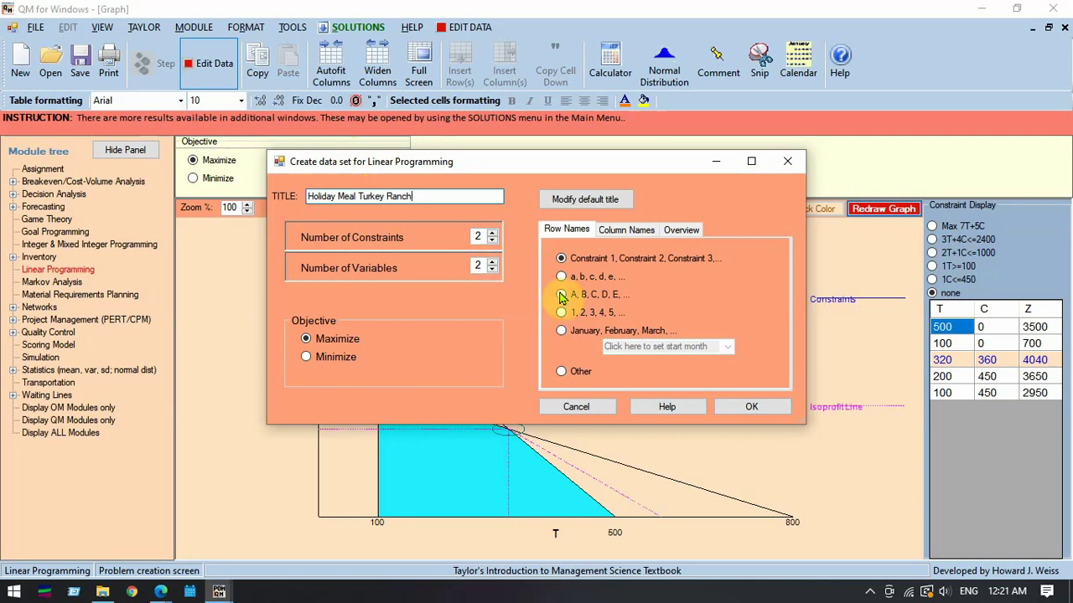
Step: Create the data set with 3 constraints, 2 variables and a Minimize objective, checking these against the model slide
key("alt+Tab")
key("alt+Tab")
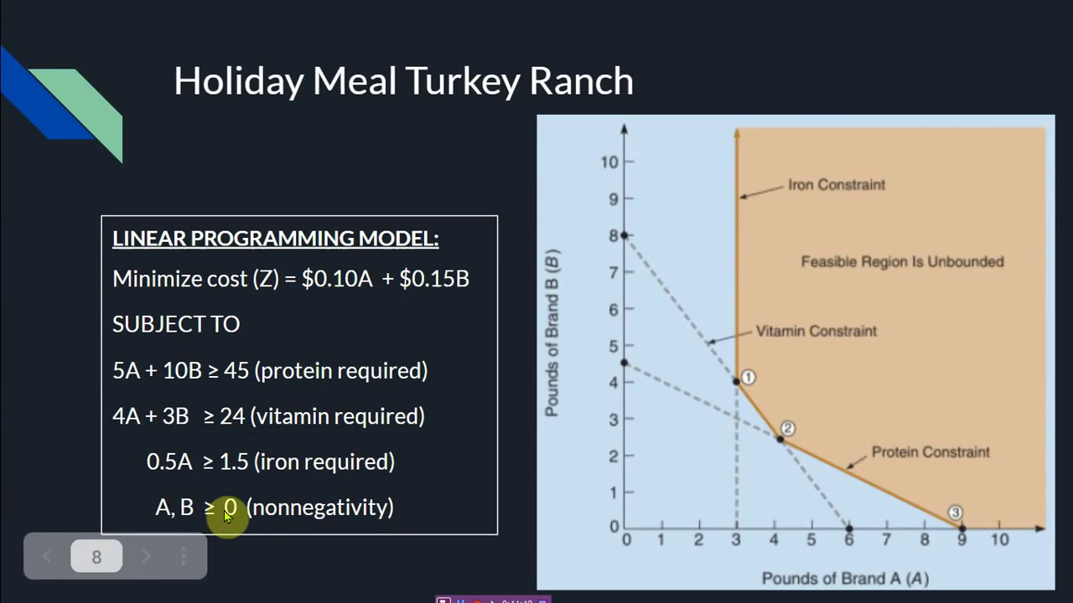
key("alt+Tab")
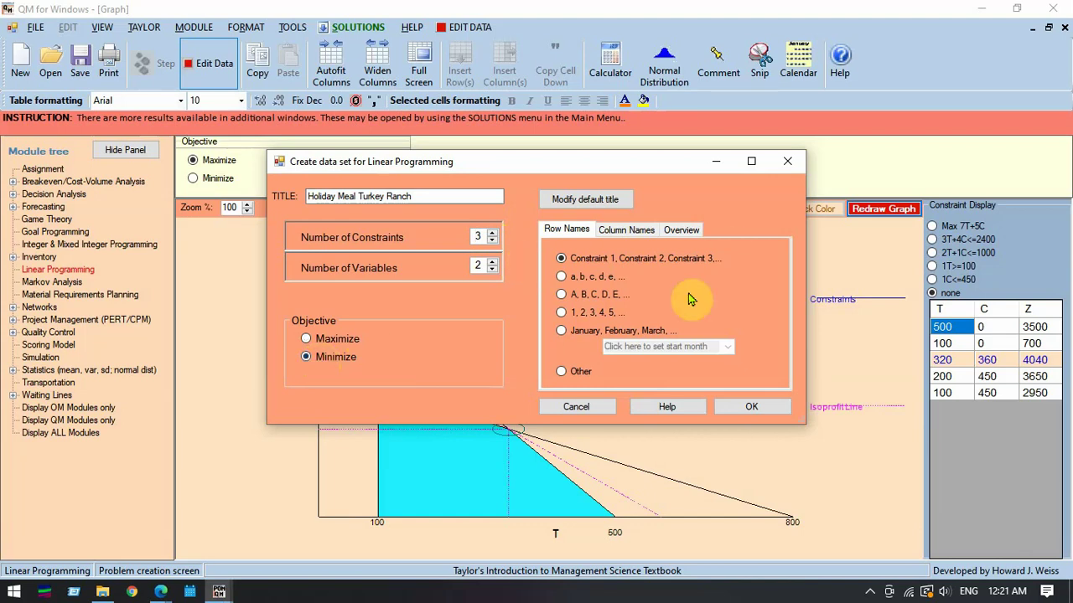
left_click(721, 410)
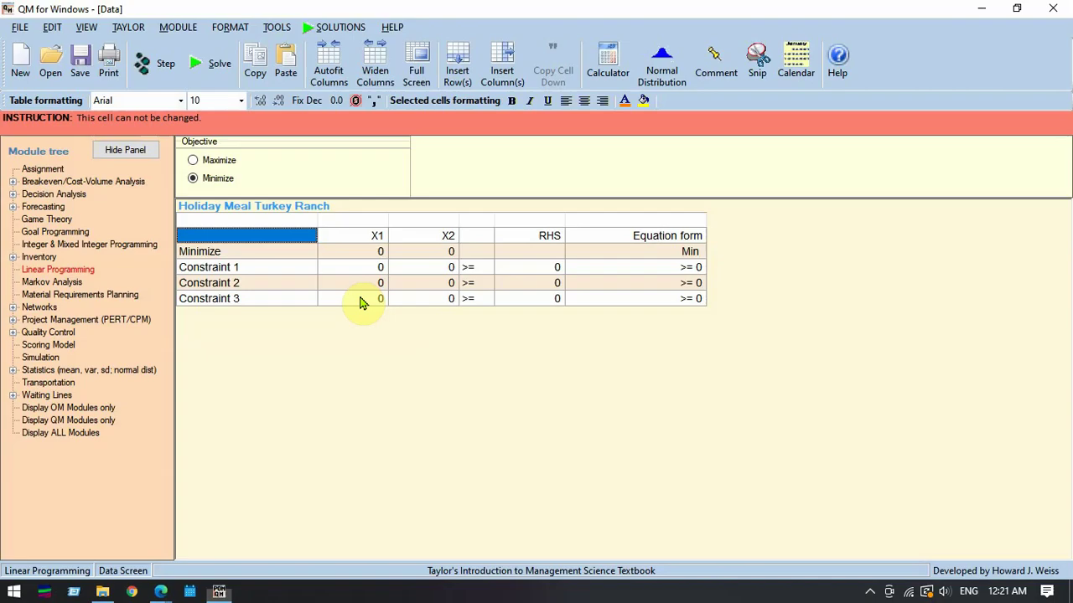
Step: Enter the Minimize row's objective coefficients: .1 for X1 and .15 for X2
left_click(360, 250)
key("BackSpace")
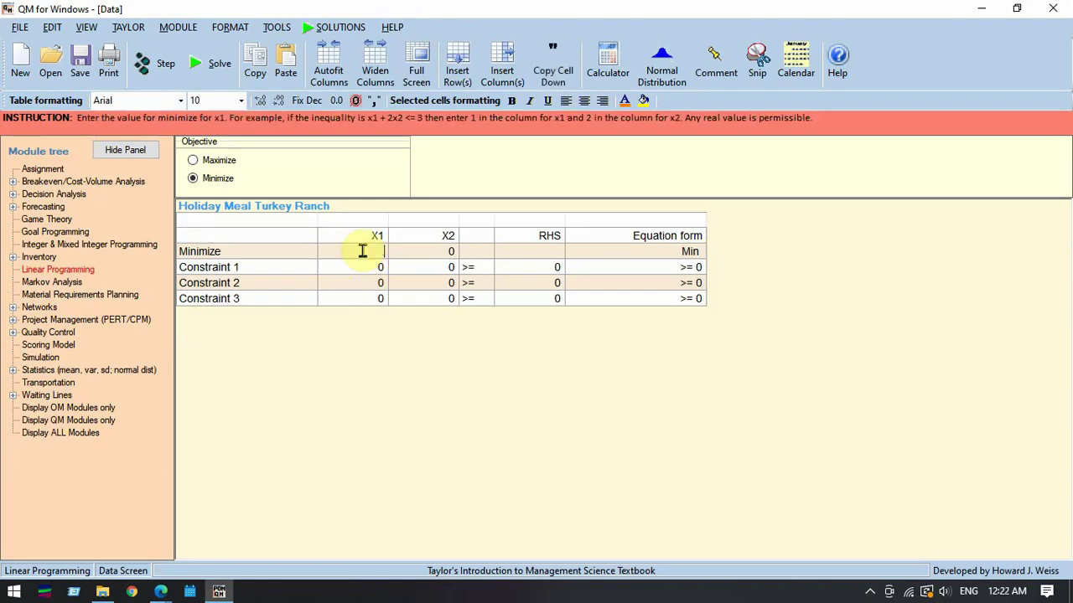
type(".1")
key("Tab")
type(".15")
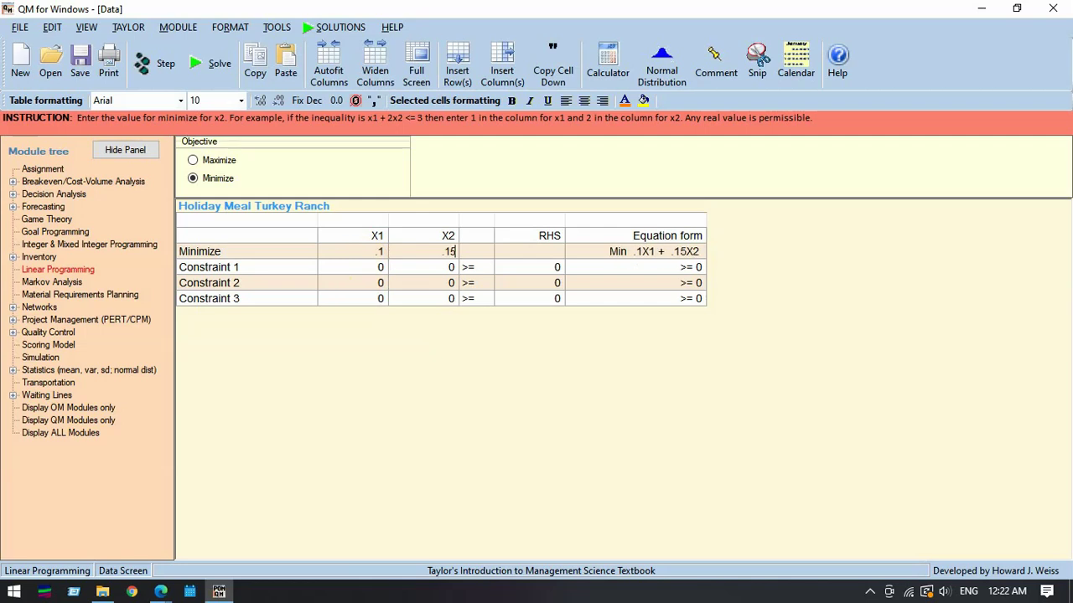
Step: Rename the variables X1 and X2 as A and B, checking their names on the Holiday Meal slide
key("Up")
key("Left")
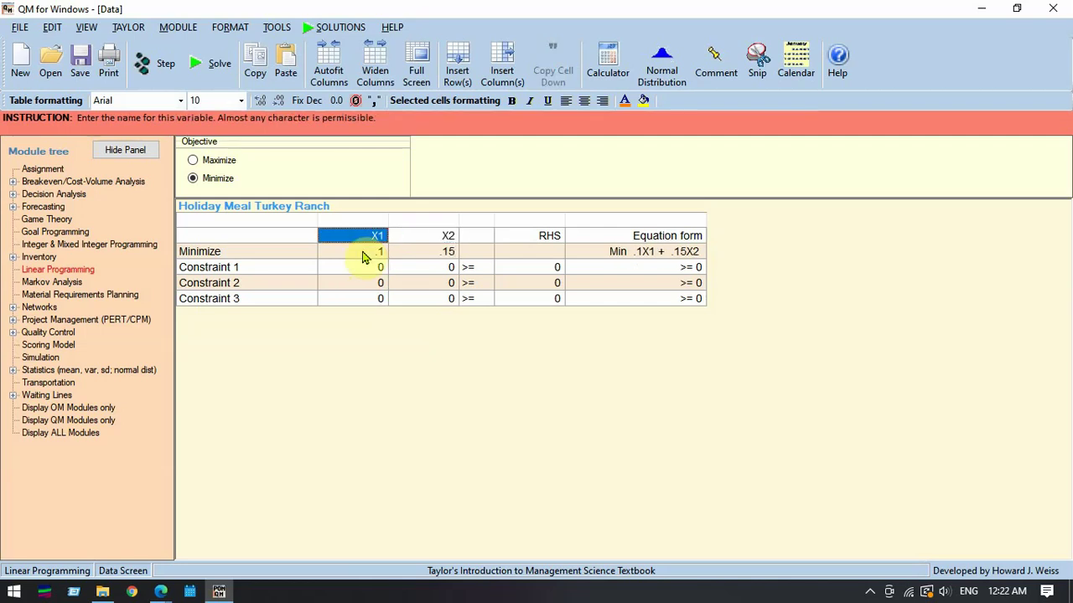
key("alt+Tab")
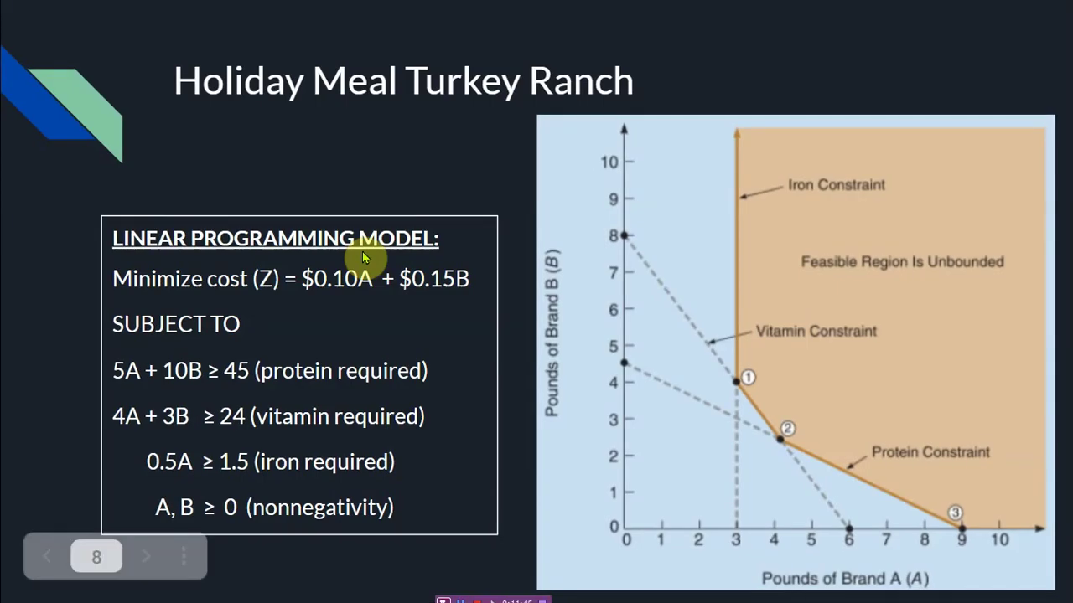
key("alt+Tab")
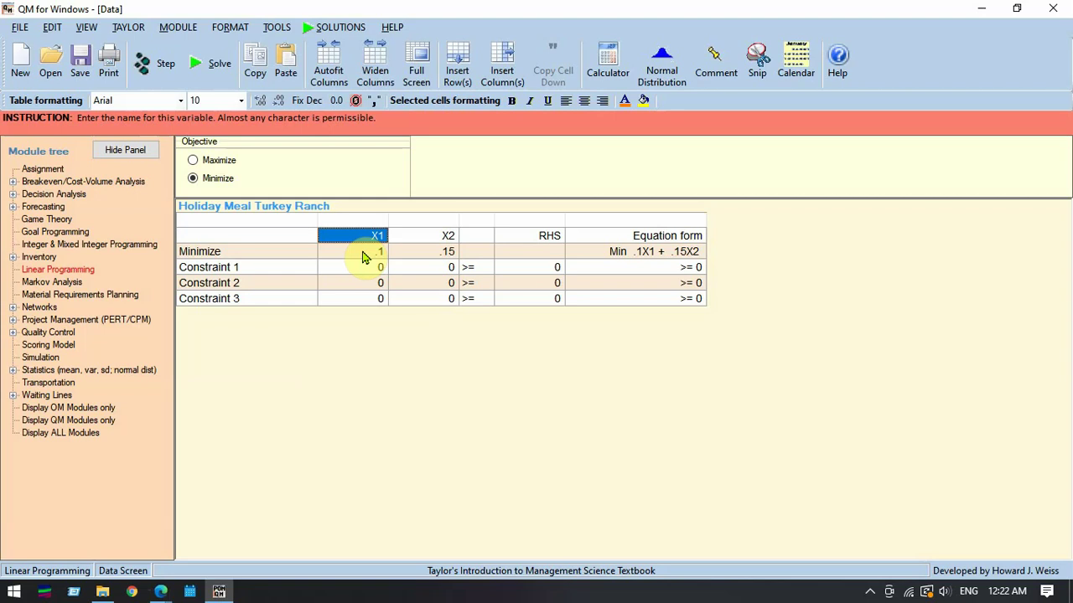
type("A")
key("Return")
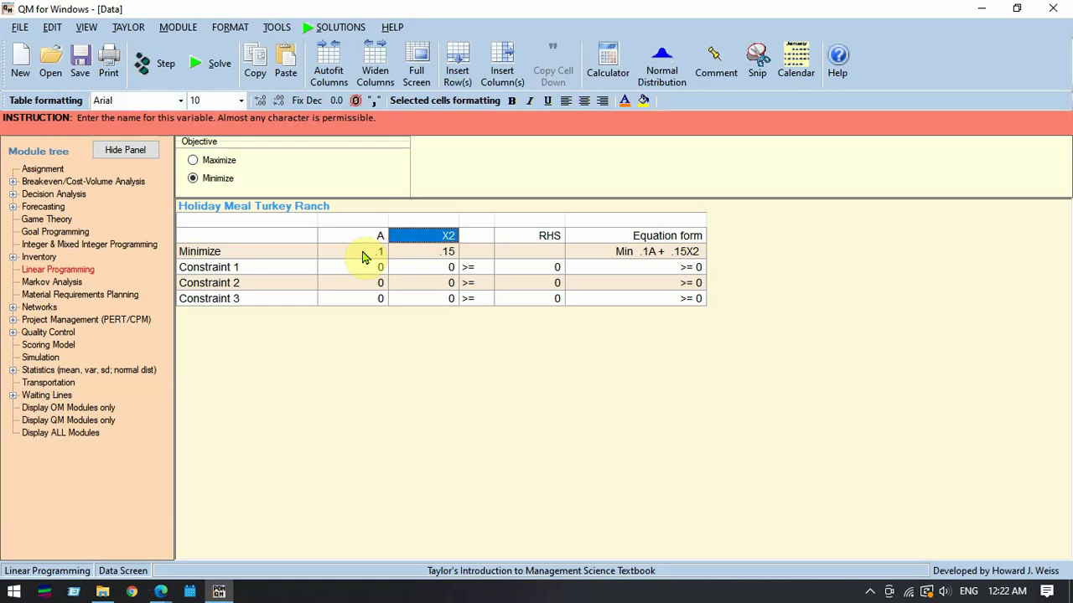
type("B")
key("Return")
Step: Rename Constraint 1 as Protein, checking the constraint's name on the Holiday Meal slide
key("Down")
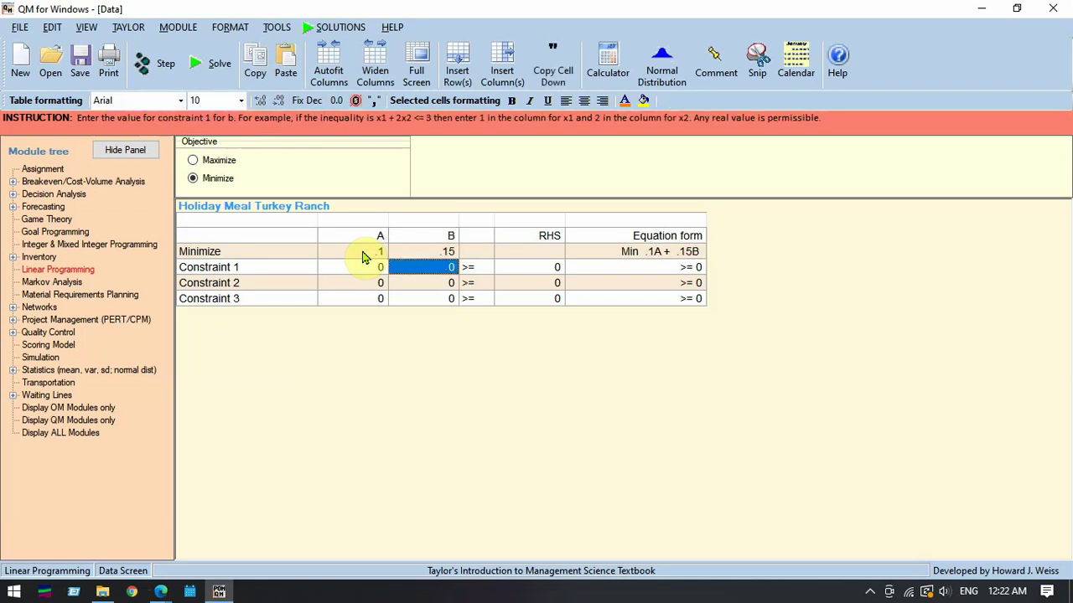
key("Left")
key("Left")
key("alt+Tab")
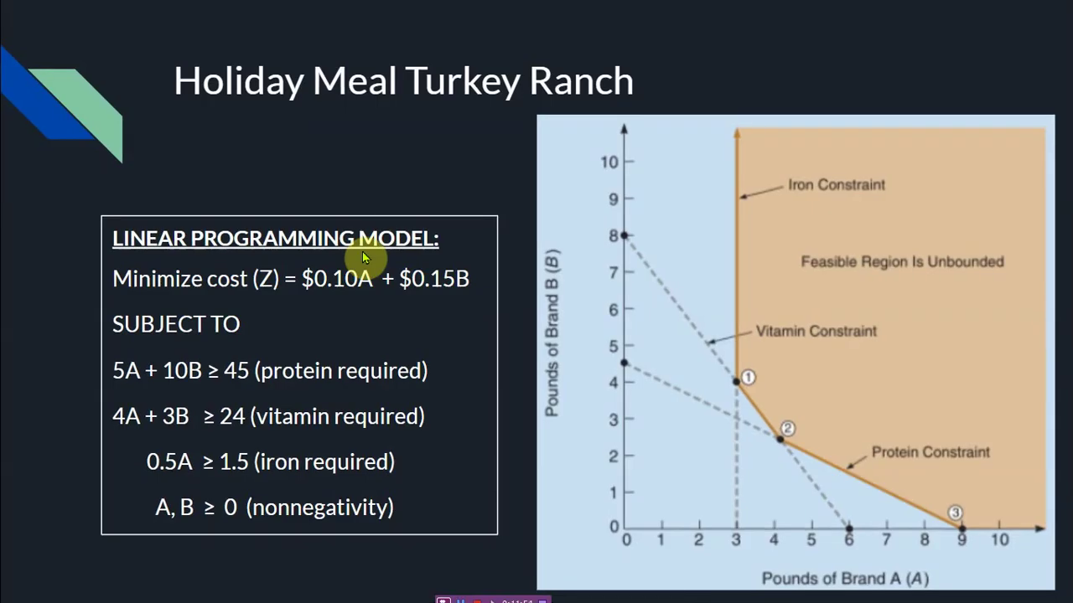
key("alt+Tab")
type("Pr")
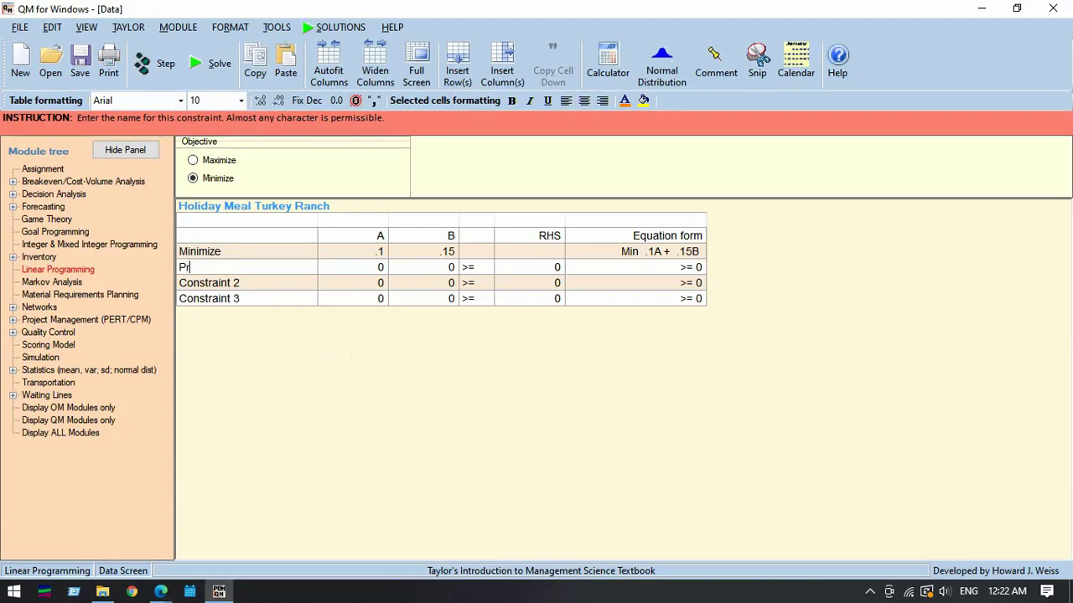
type("otein")
key("Tab")
Step: Enter the Protein constraint from the slide: coefficients 5 for A and 10 for B, with a right-hand side of 45
key("alt+Tab")
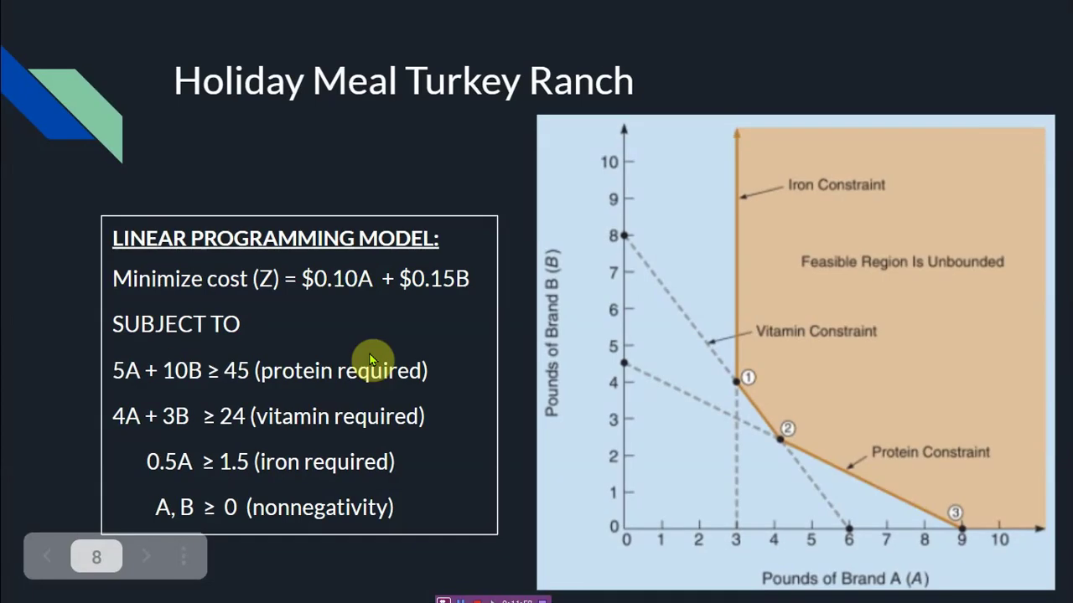
key("alt+Tab")
type("5")
key("Tab")
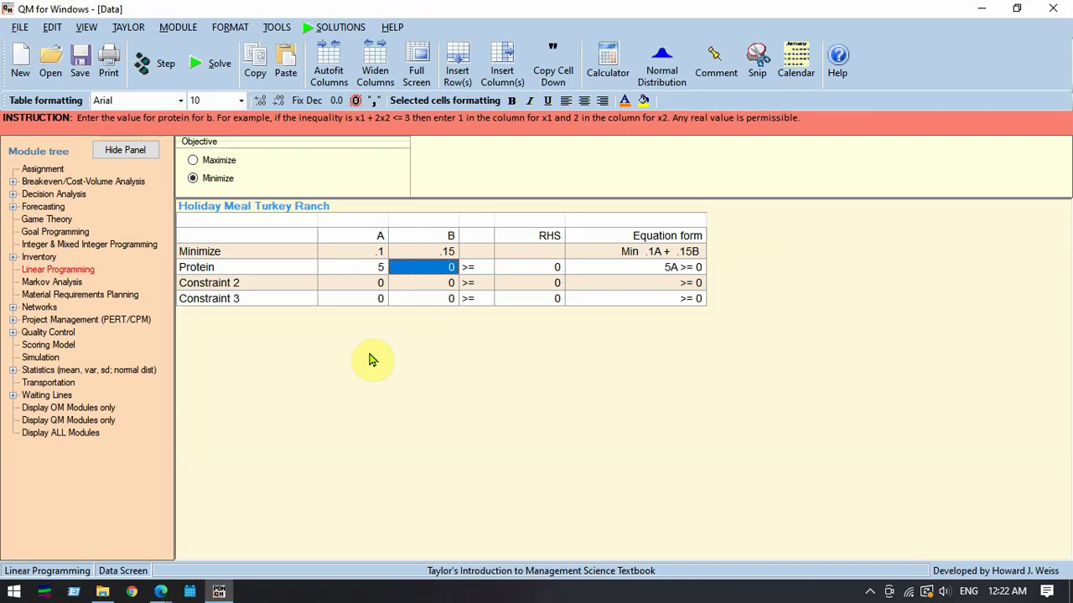
type("10")
key("Tab")
key("alt+Tab")
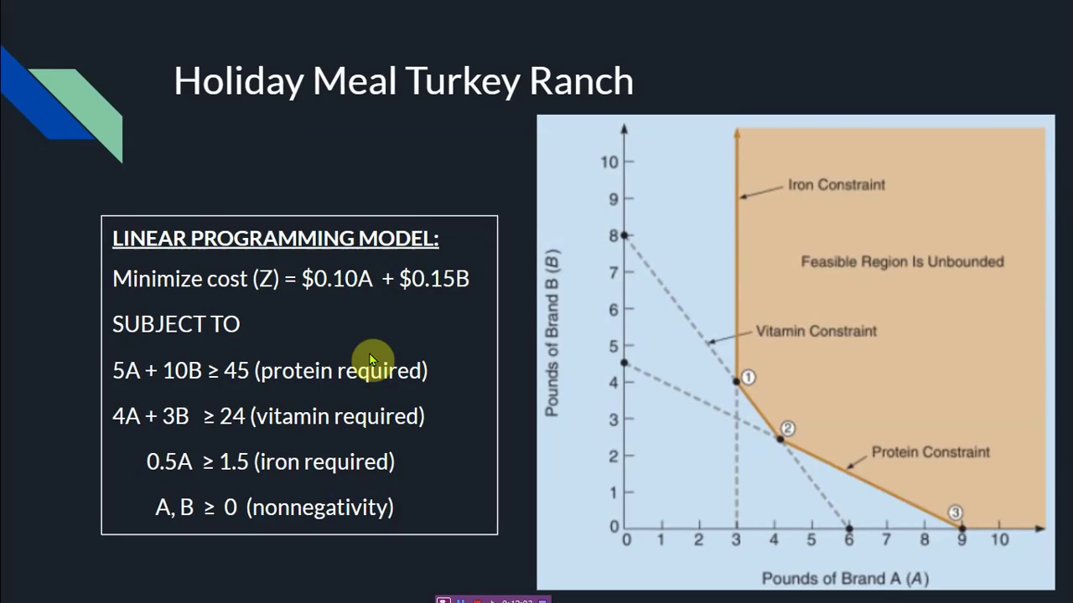
key("alt+Tab")
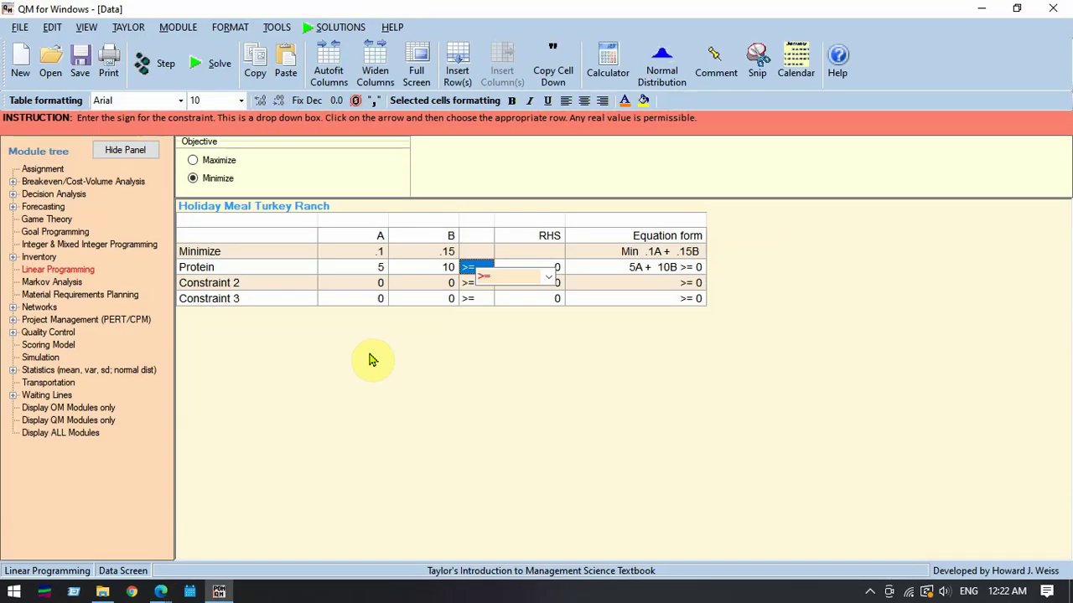
key("Tab")
type("45")
key("Down")
Step: Rename Constraint 2 as Vitamin, checking the constraint's name on the model slide
key("Left")
key("Left")
key("Left")
key("Left")
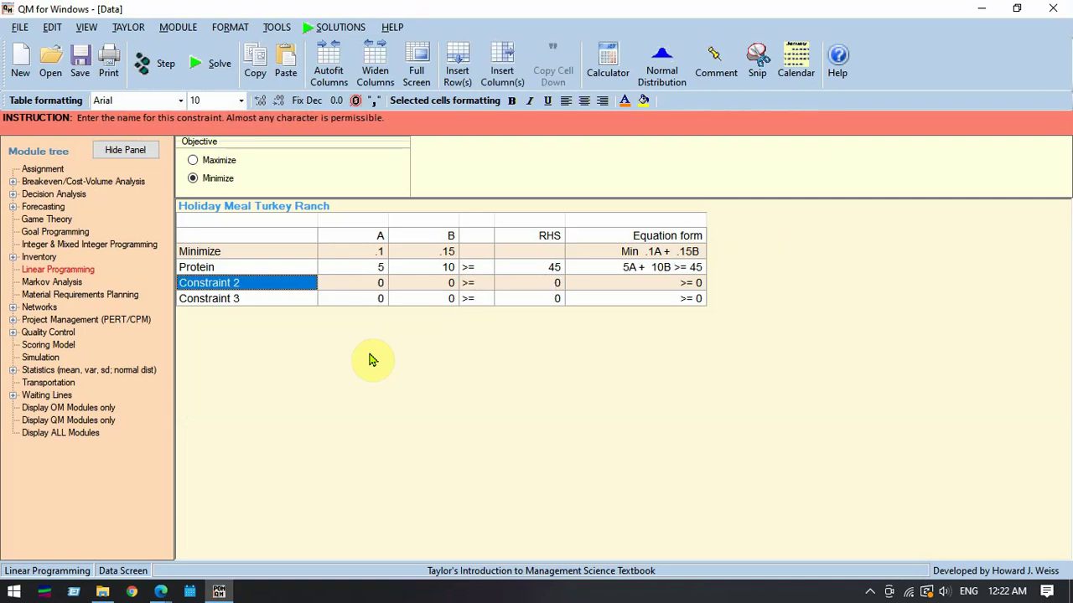
key("alt+Tab")
key("alt+Tab")
type("V")
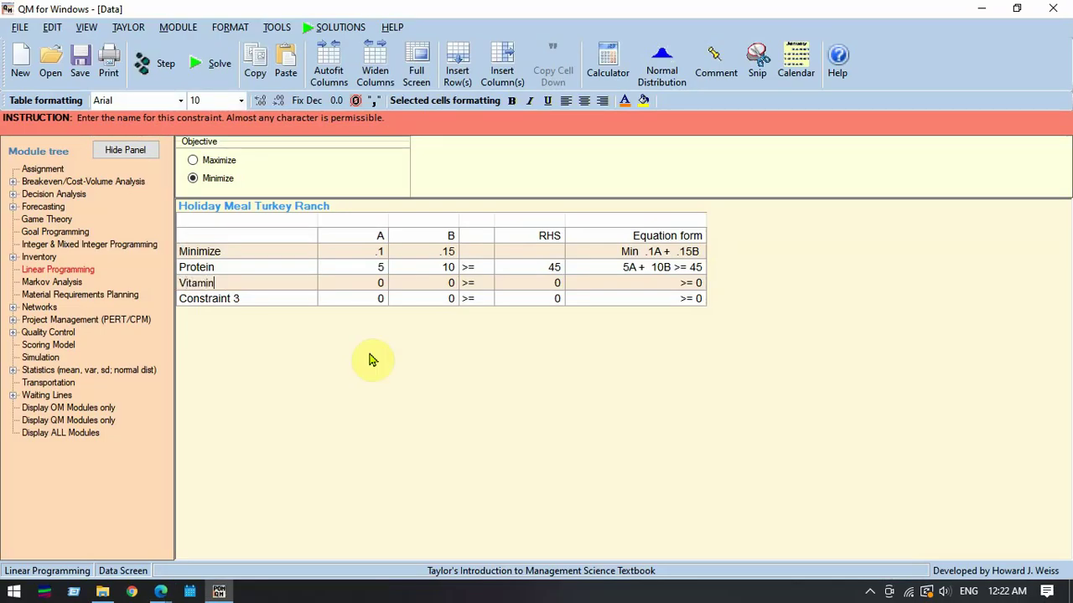
key("Tab")
Step: Enter the Vitamin constraint from the slide: coefficients 4 for A and 3 for B, with a right-hand side of 24
key("alt+Tab")
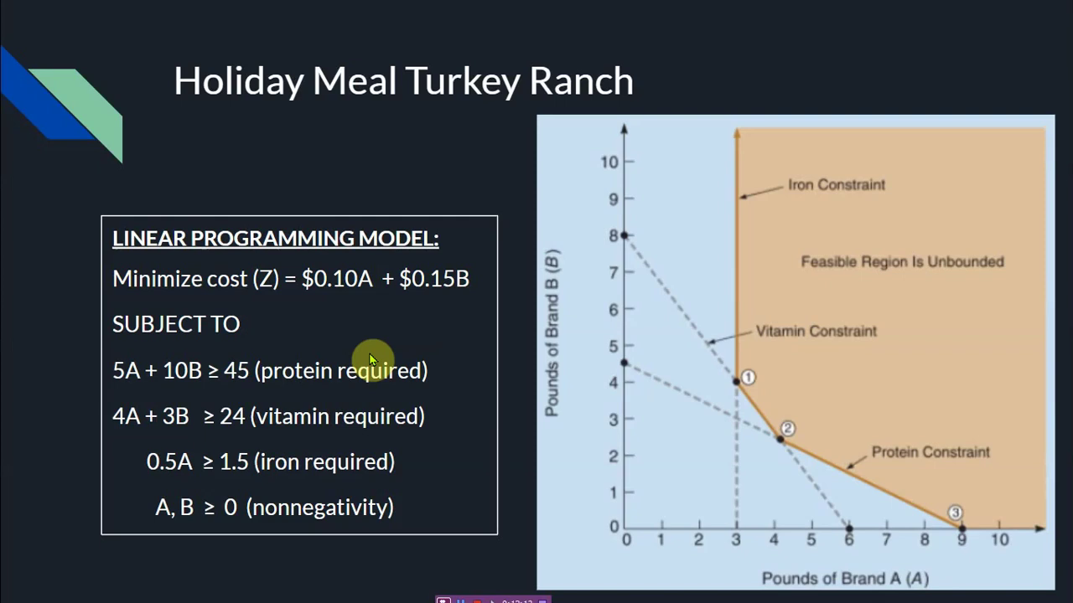
key("alt+Tab")
type("4")
key("Tab")
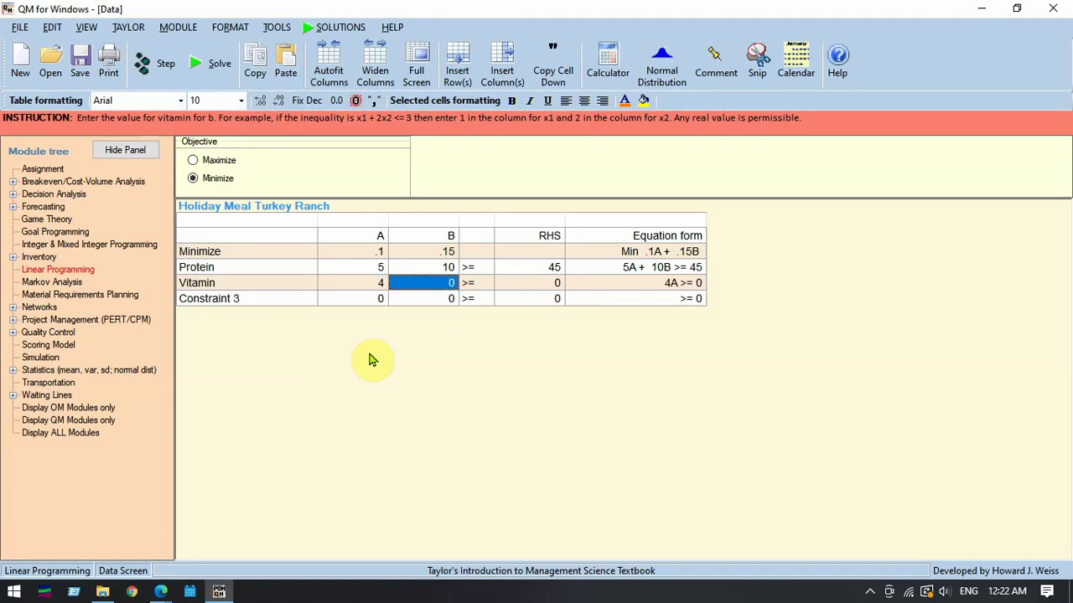
type("3")
key("Tab")
key("Tab")
type("24")
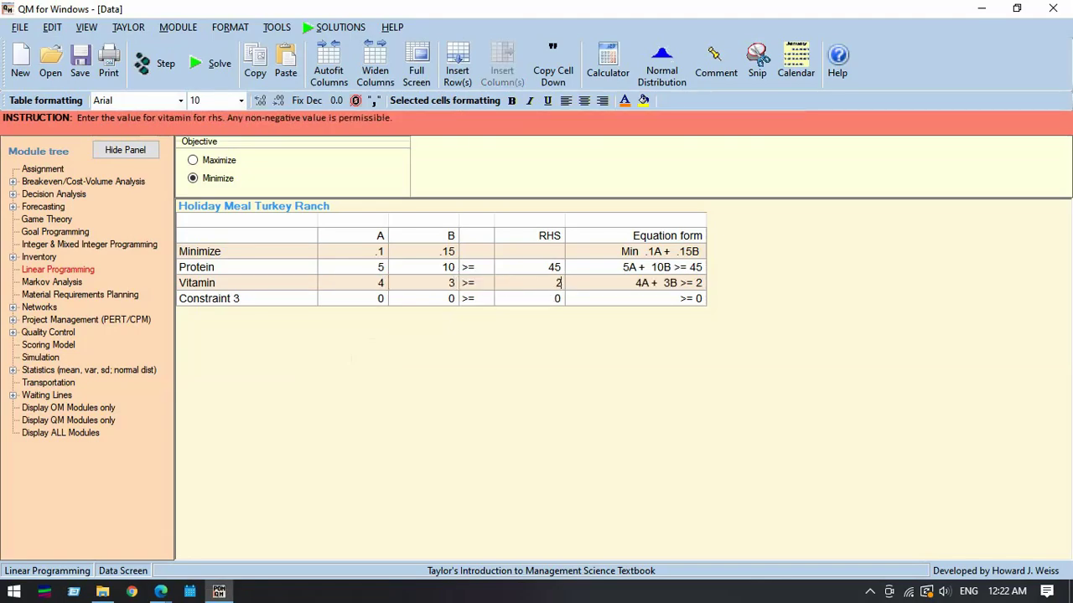
key("Return")
Step: Rename Constraint 3 as Iron
key("Left")
key("Left")
key("Left")
key("Left")
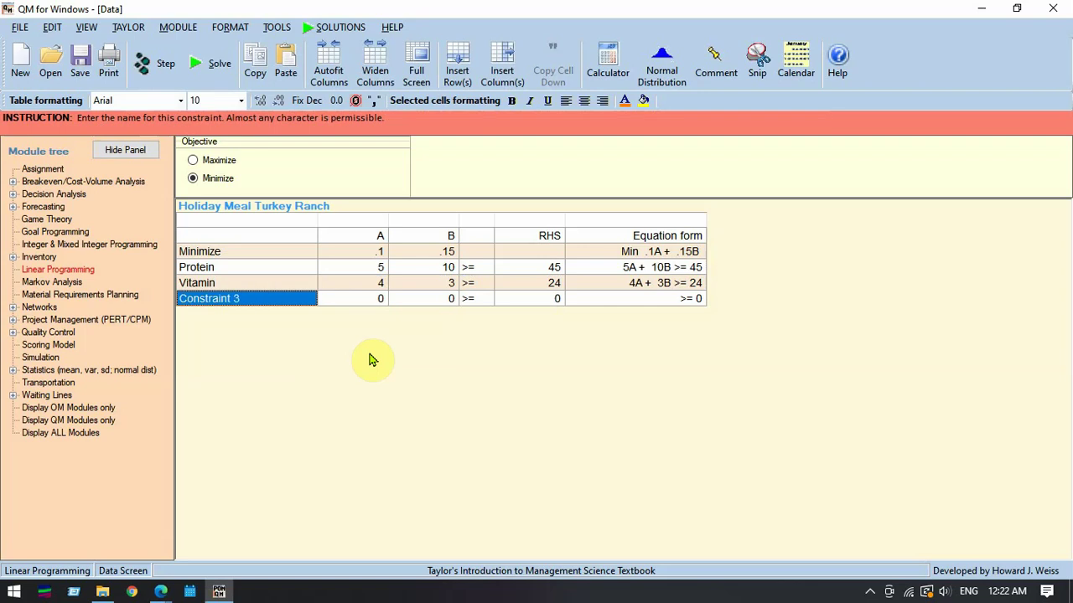
type("Iron")
key("Tab")
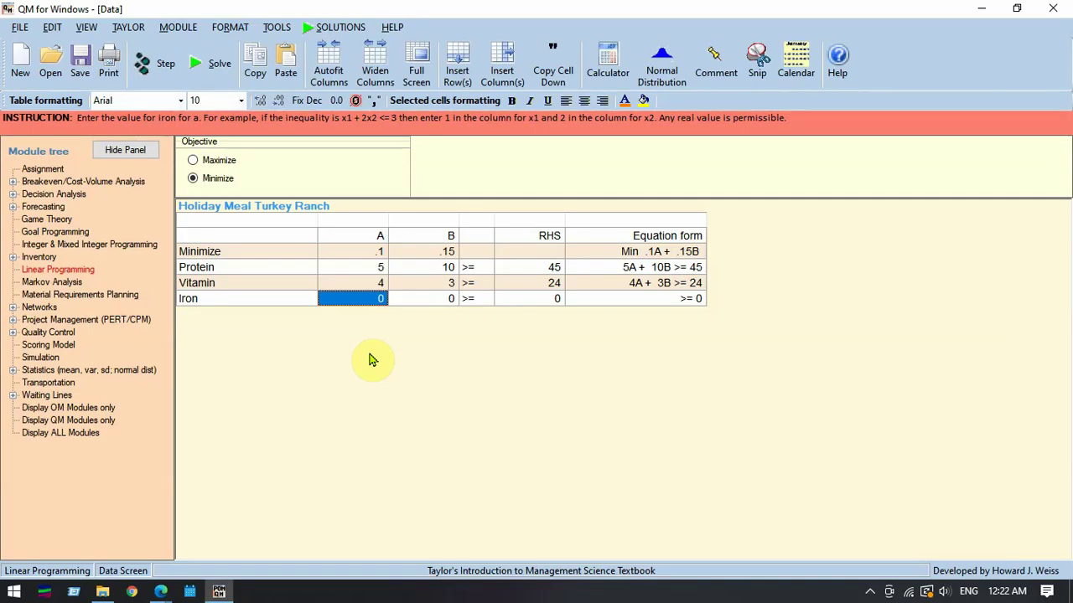
Step: Set the Iron constraint's A coefficient to .5 and its right-hand side to 1.5, checking the values against the model slide
key("BackSpace")
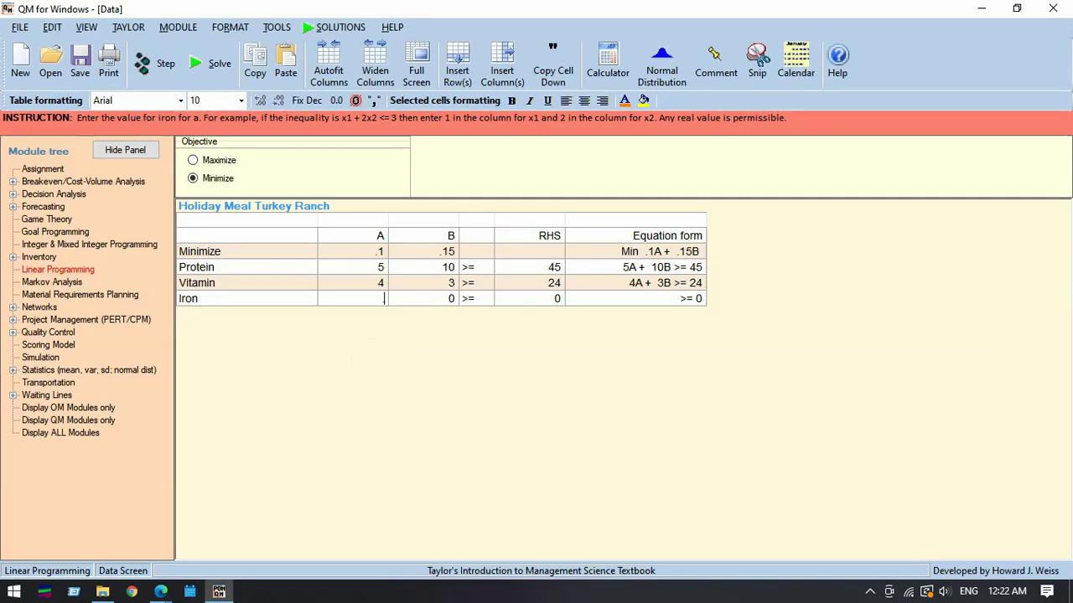
key("Tab")
key("Tab")
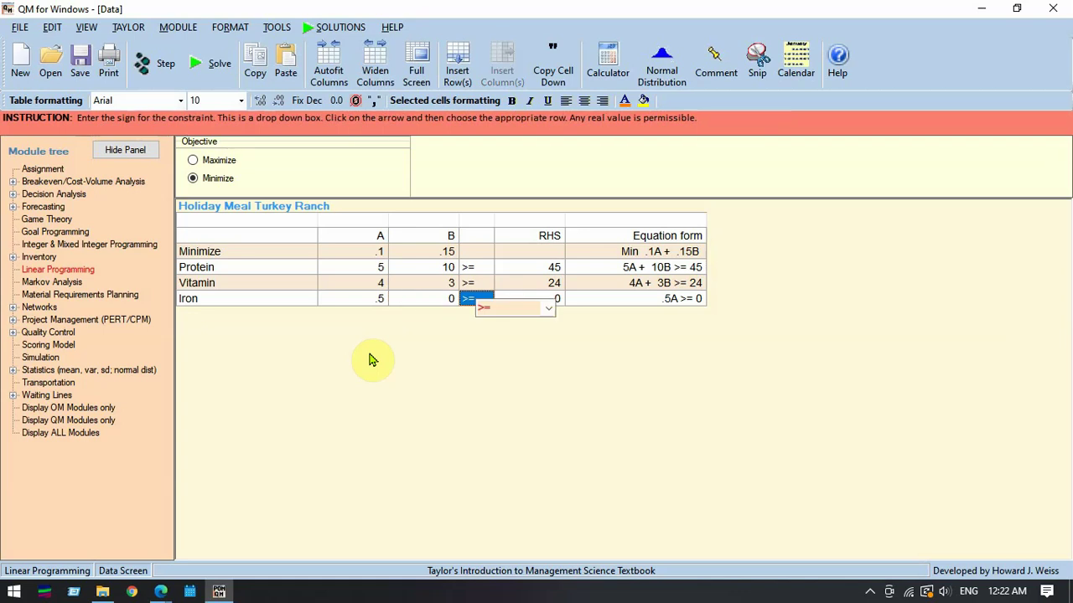
key("alt+Tab")
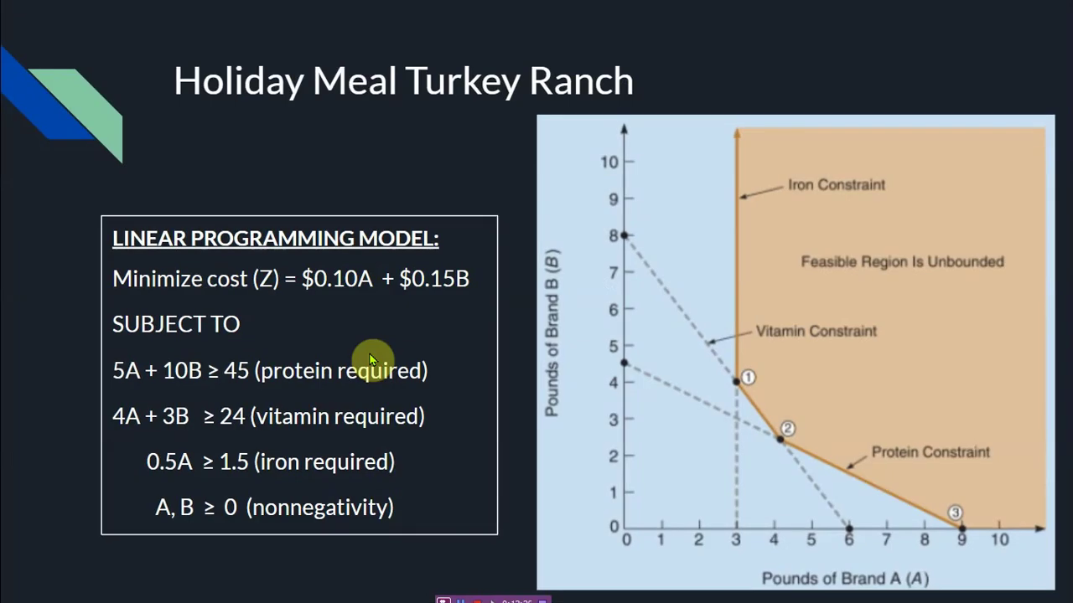
key("alt+Tab")
key("Tab")
type("1.5")
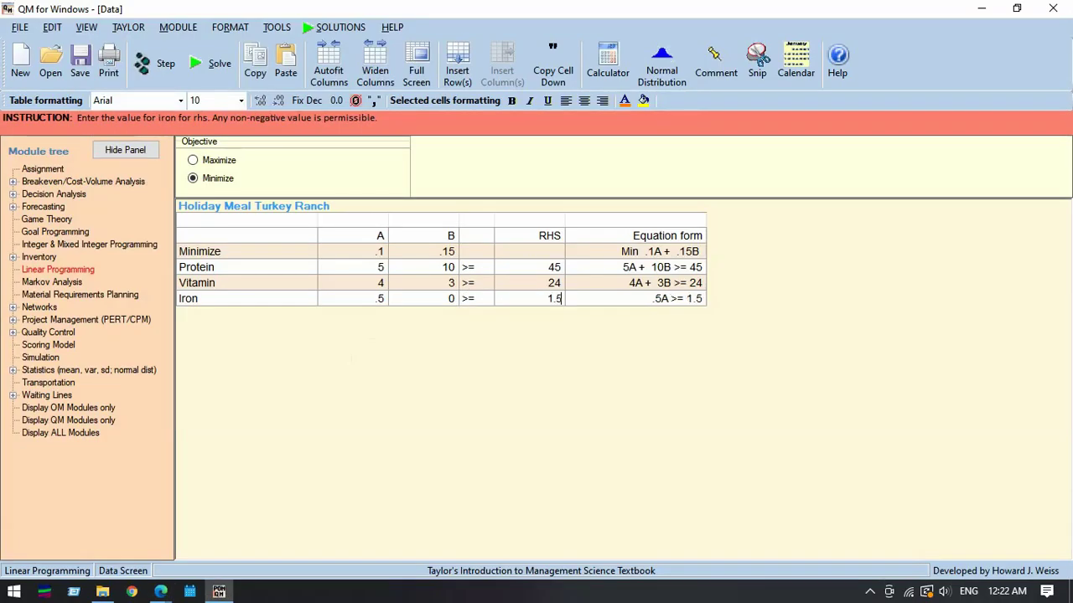
key("Tab")
key("alt+Tab")
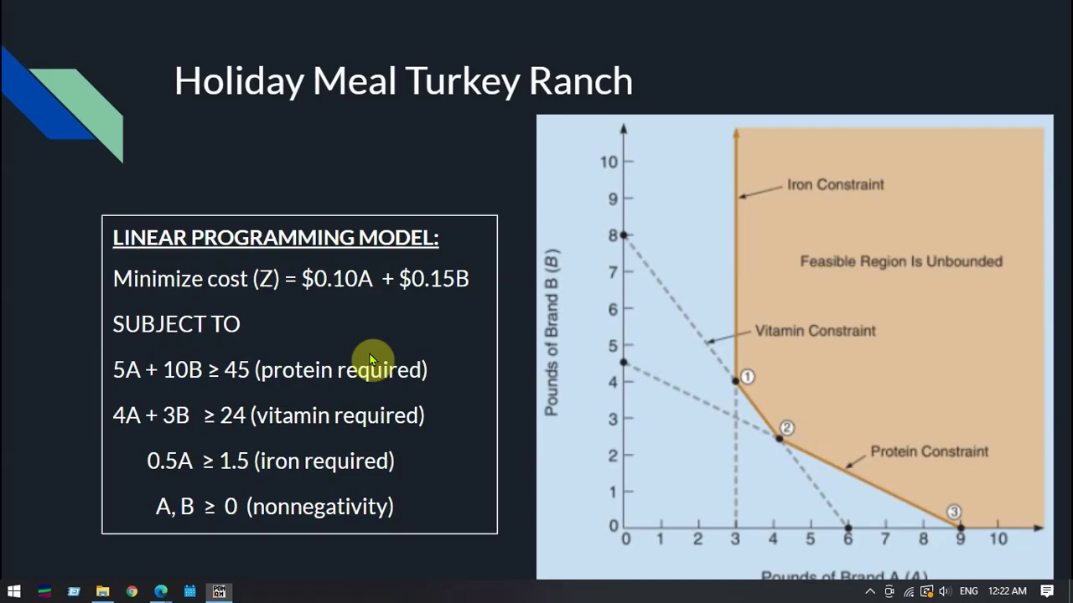
key("alt+Tab")
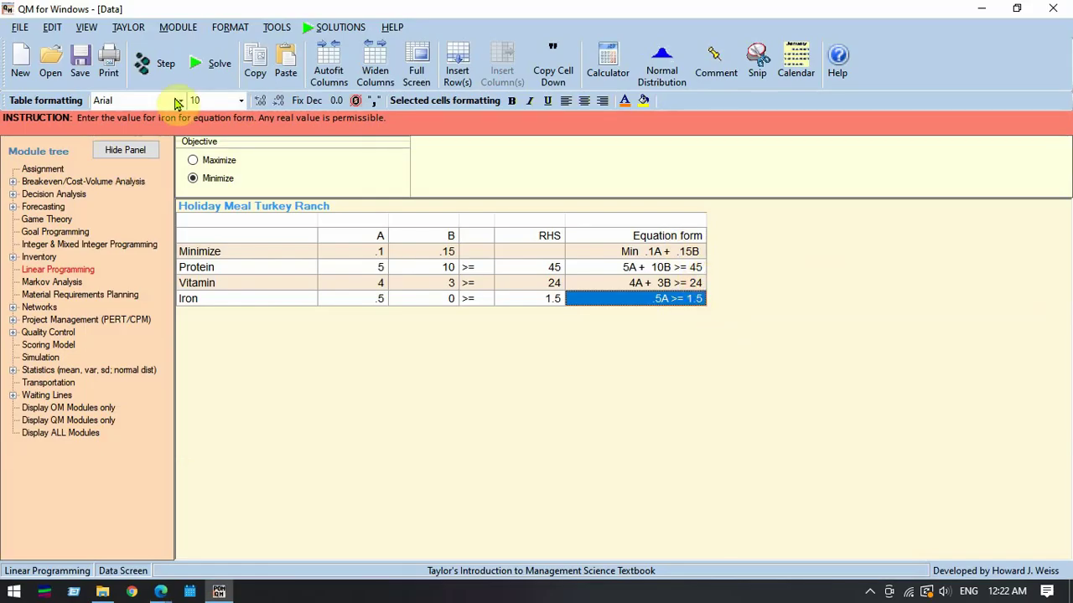
Step: Solve the Holiday Meal Turkey Ranch model and open the graph of its solution
left_click(205, 62)
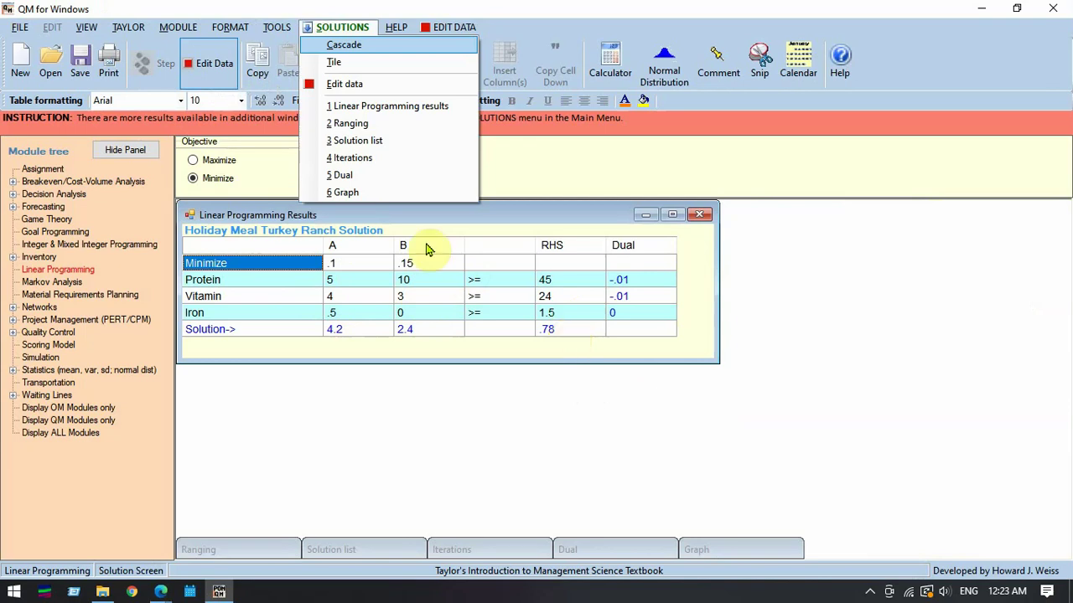
left_click(369, 194)
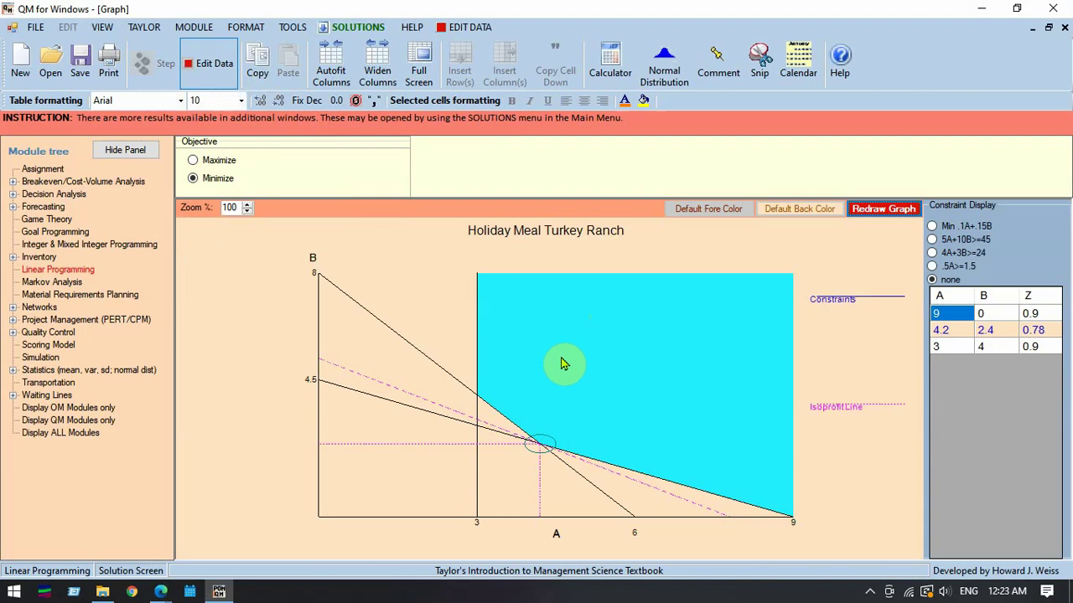